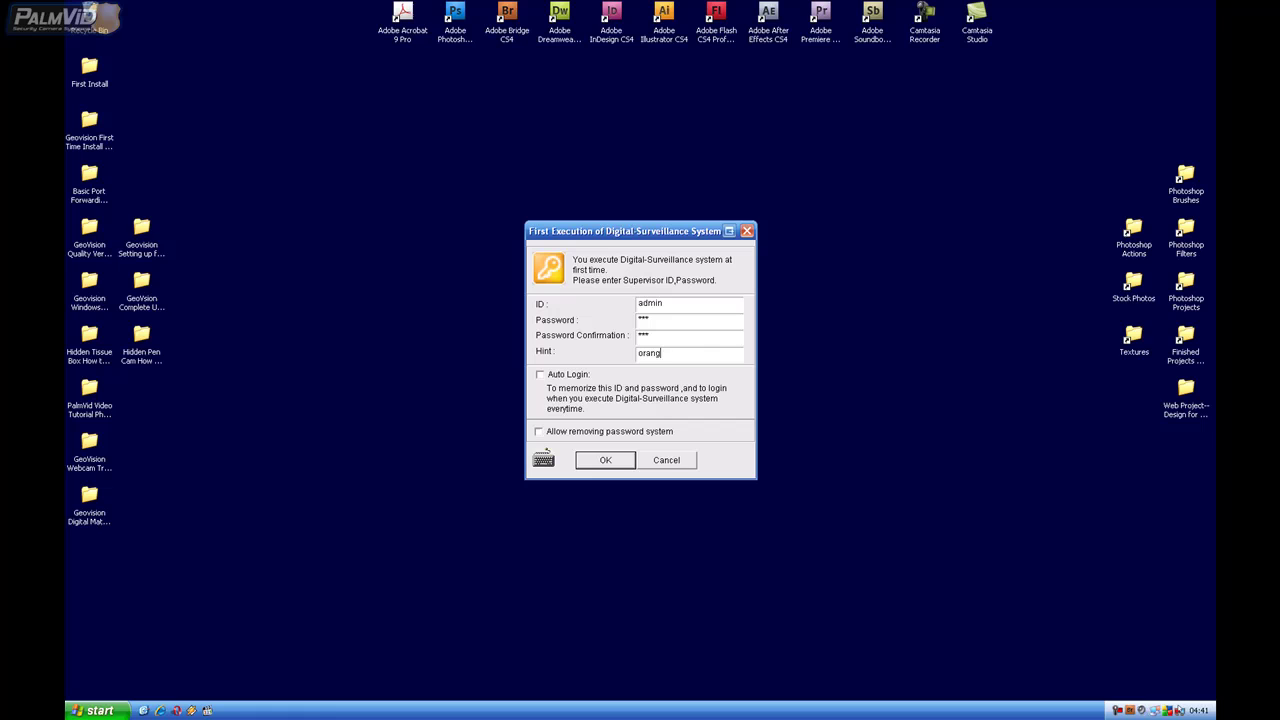
Complete the first-run supervisor login with a password hint, allowing password-system removal
text(yellow orange)
drag(659, 231, 675, 205)
click(554, 406)
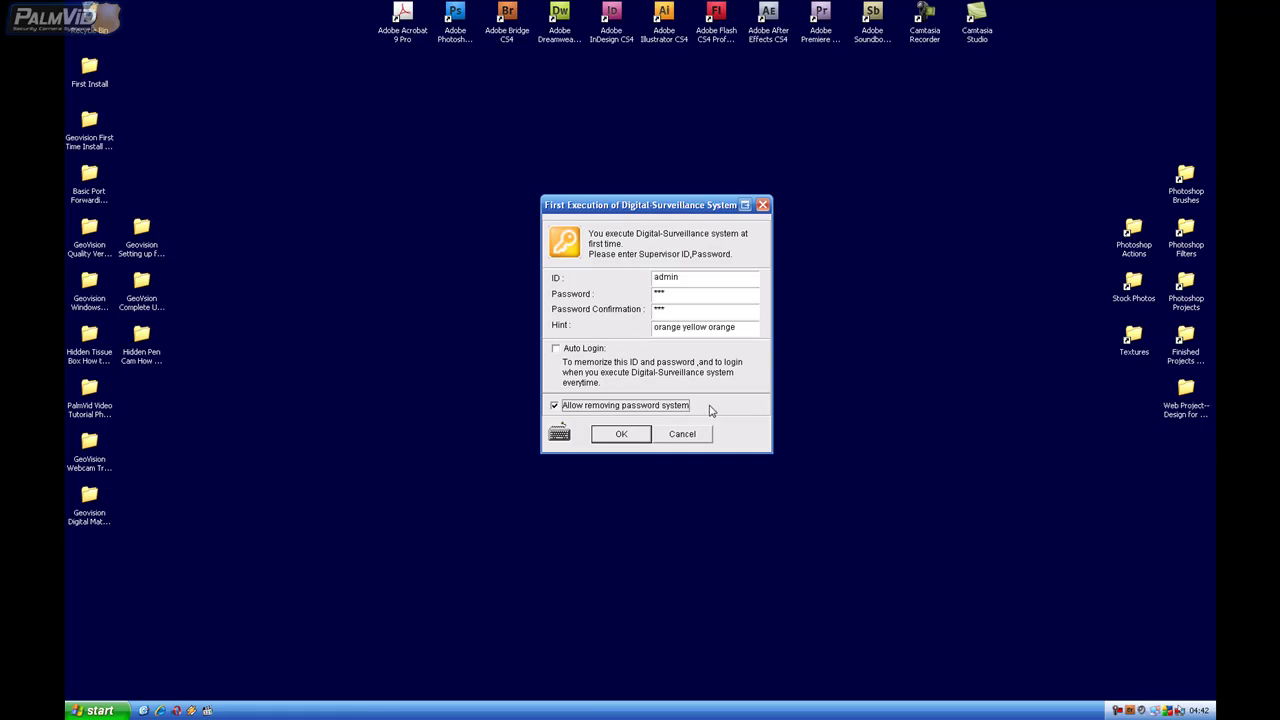
click(641, 408)
click(621, 433)
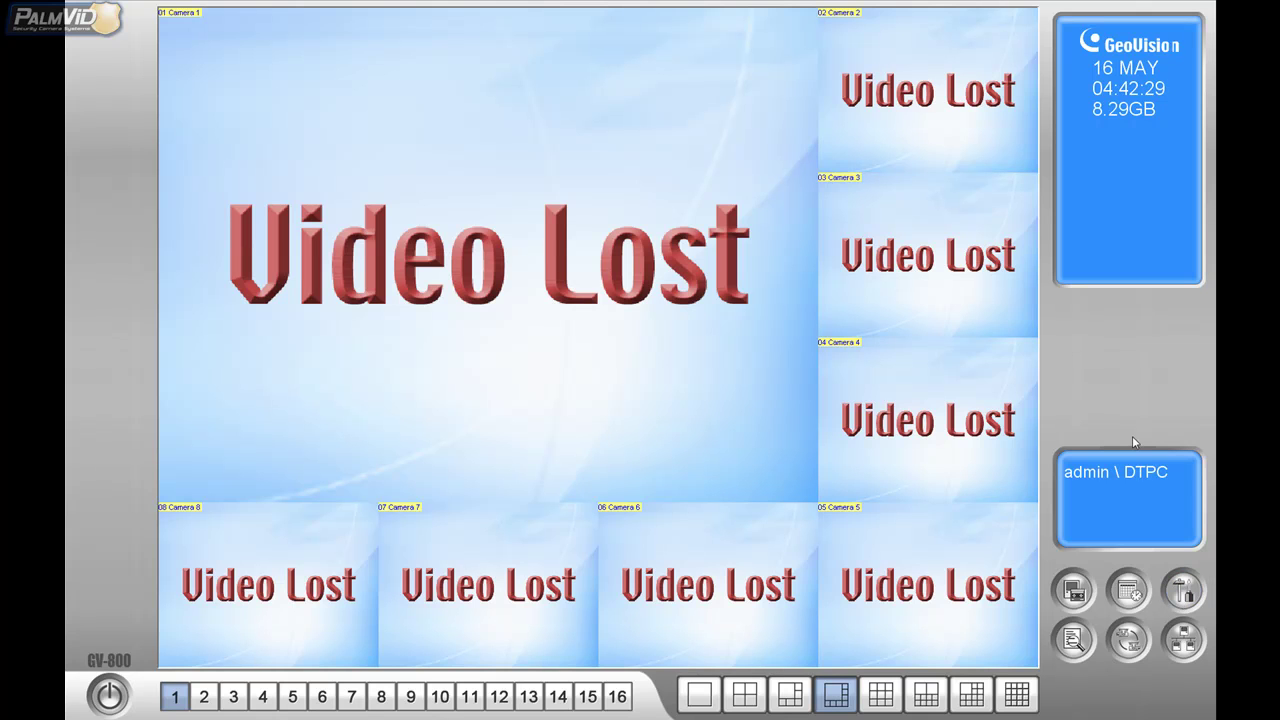
Turn on Disable Video Lost Beep in Video Signal Diagnostic
click(1184, 592)
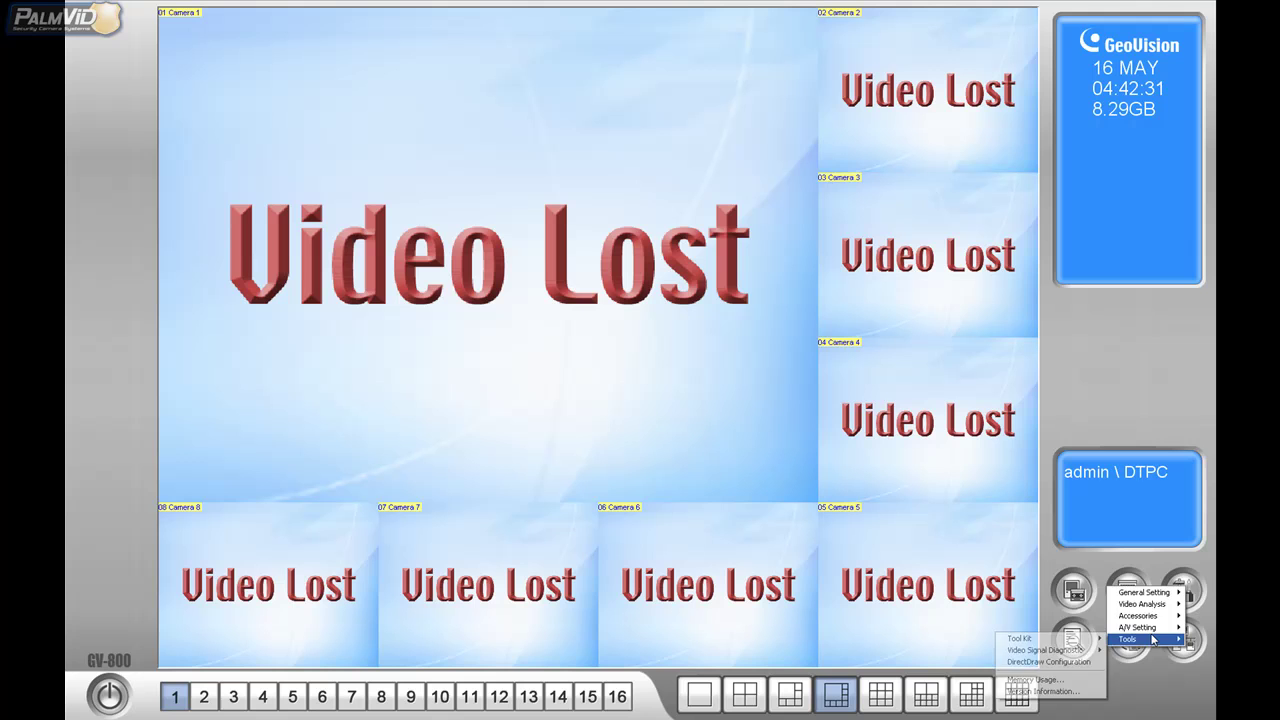
mouse_move(1140, 640)
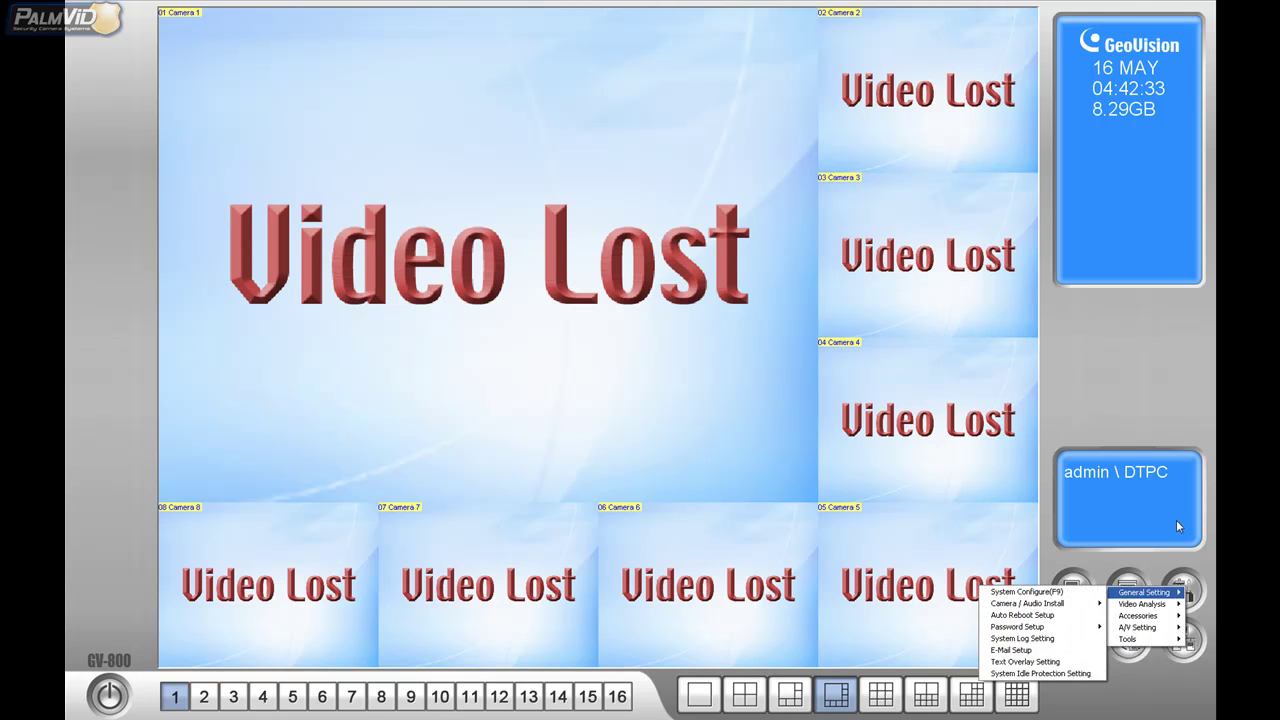
click(1184, 592)
click(1184, 592)
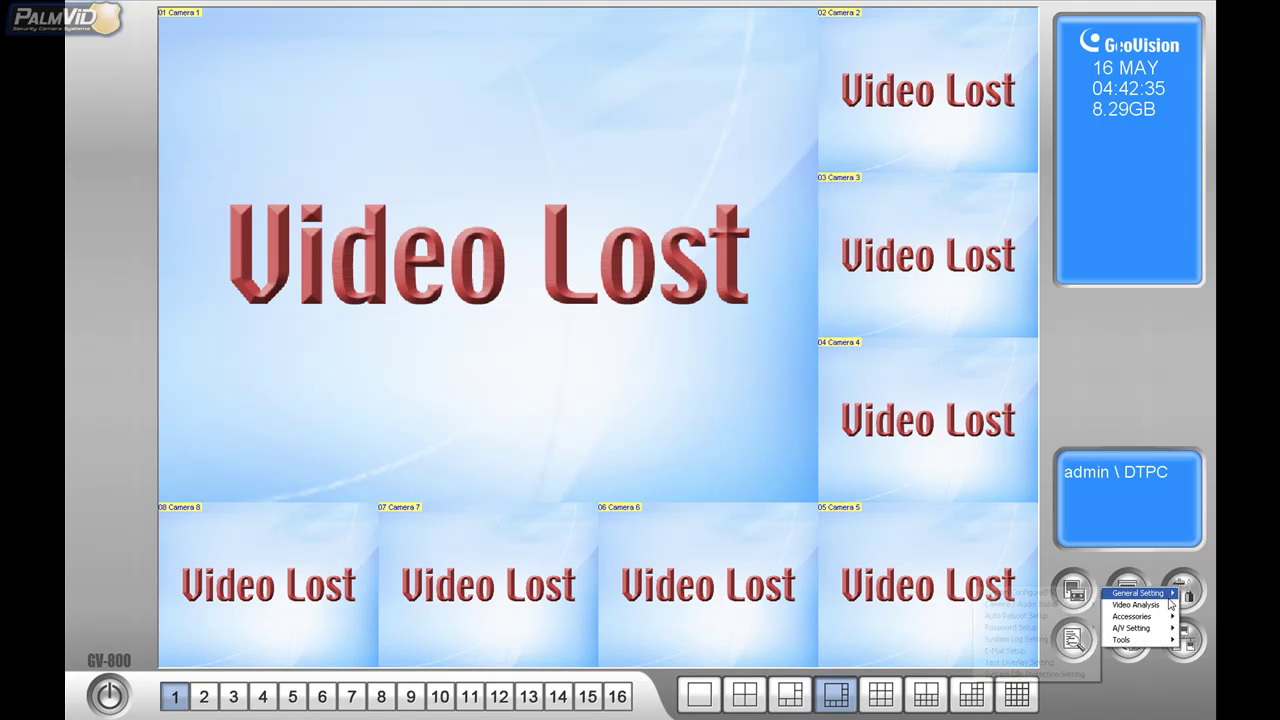
mouse_move(1135, 641)
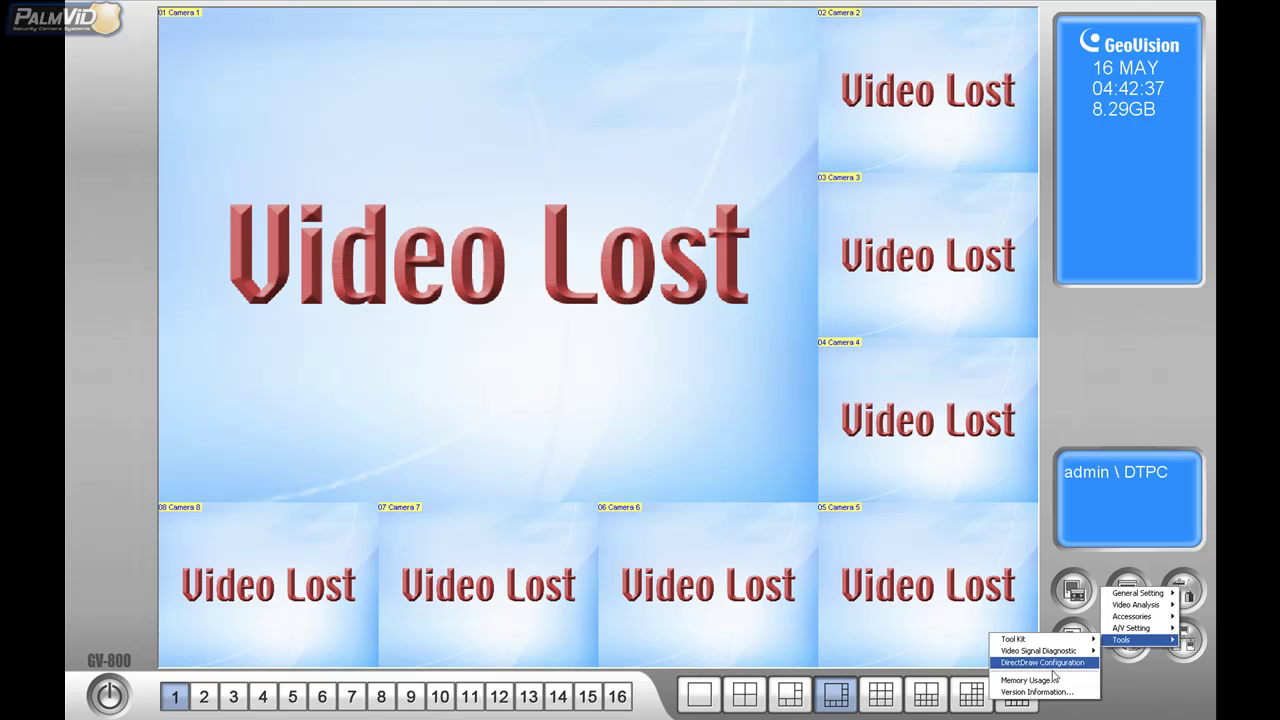
mouse_move(1054, 655)
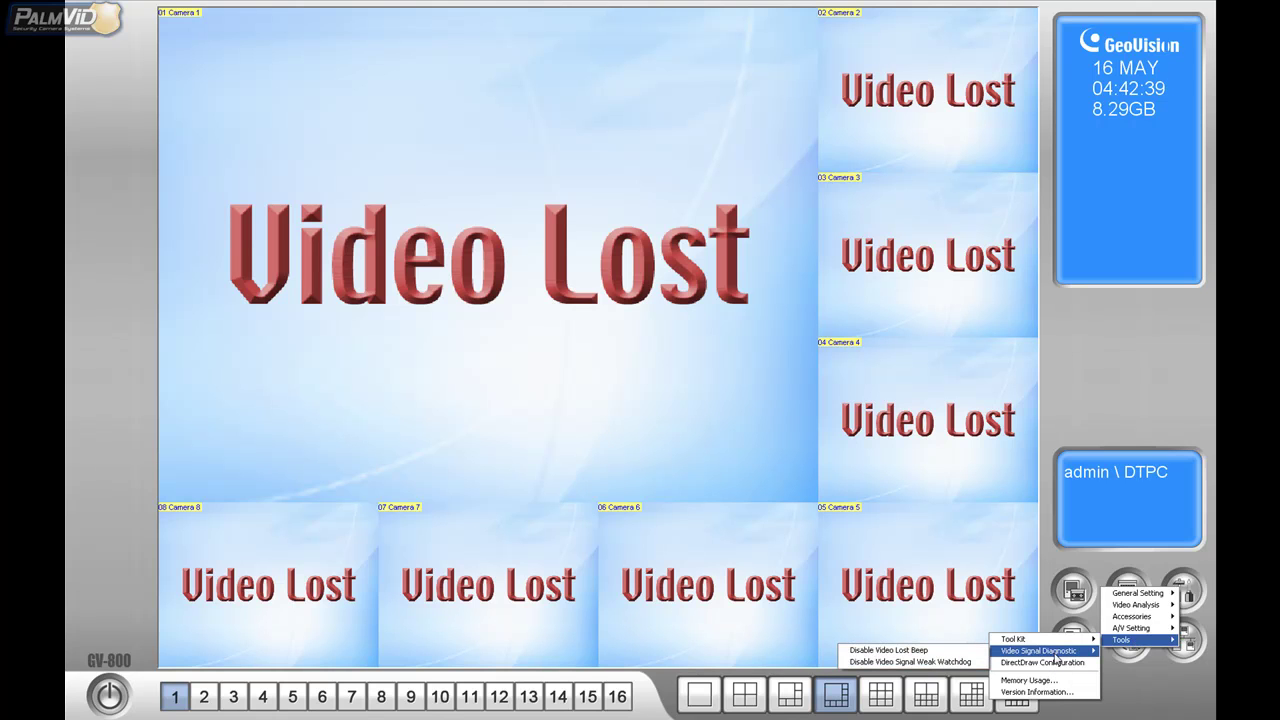
click(958, 651)
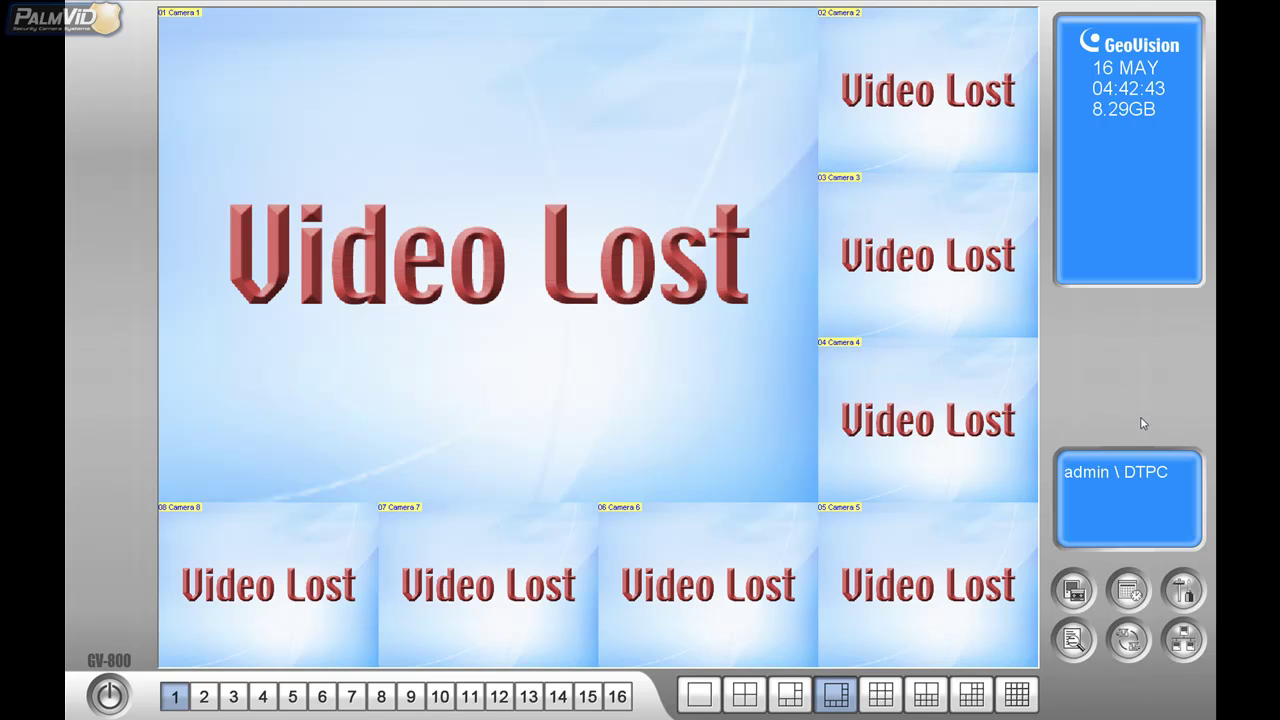
Turn on Disable Video Signal Weak Watchdog in Video Signal Diagnostic
click(1184, 592)
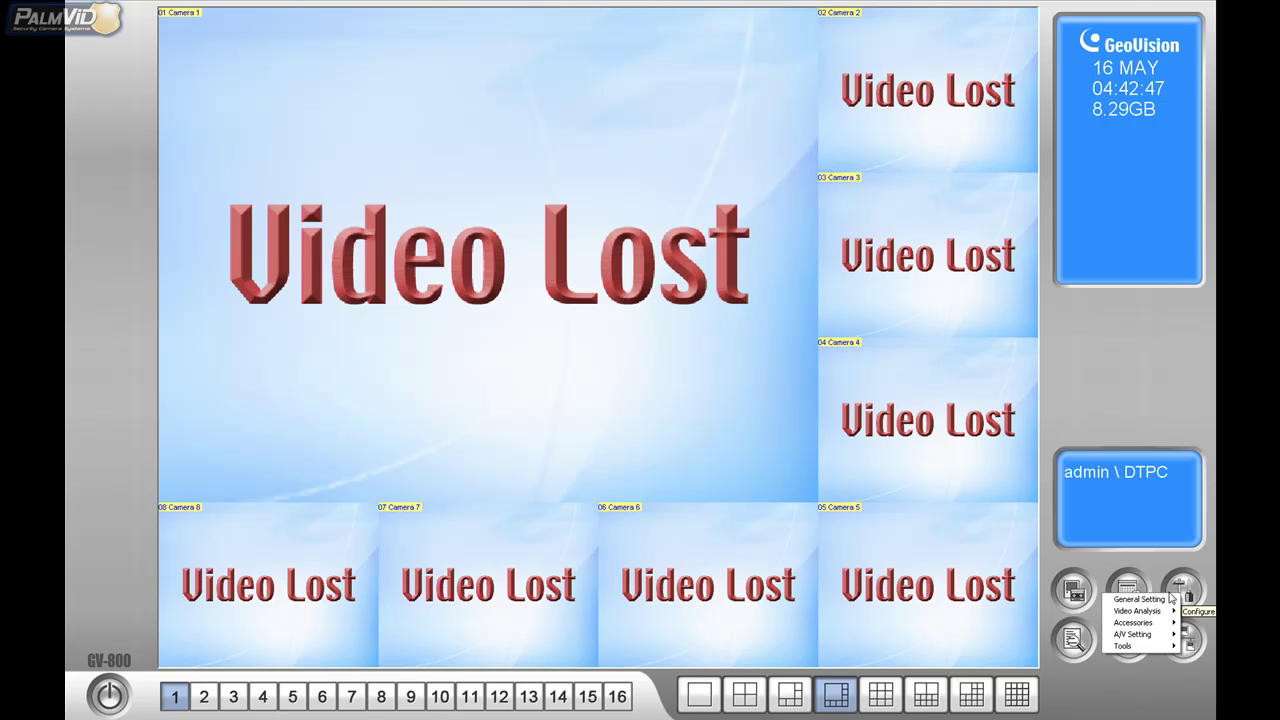
mouse_move(1132, 624)
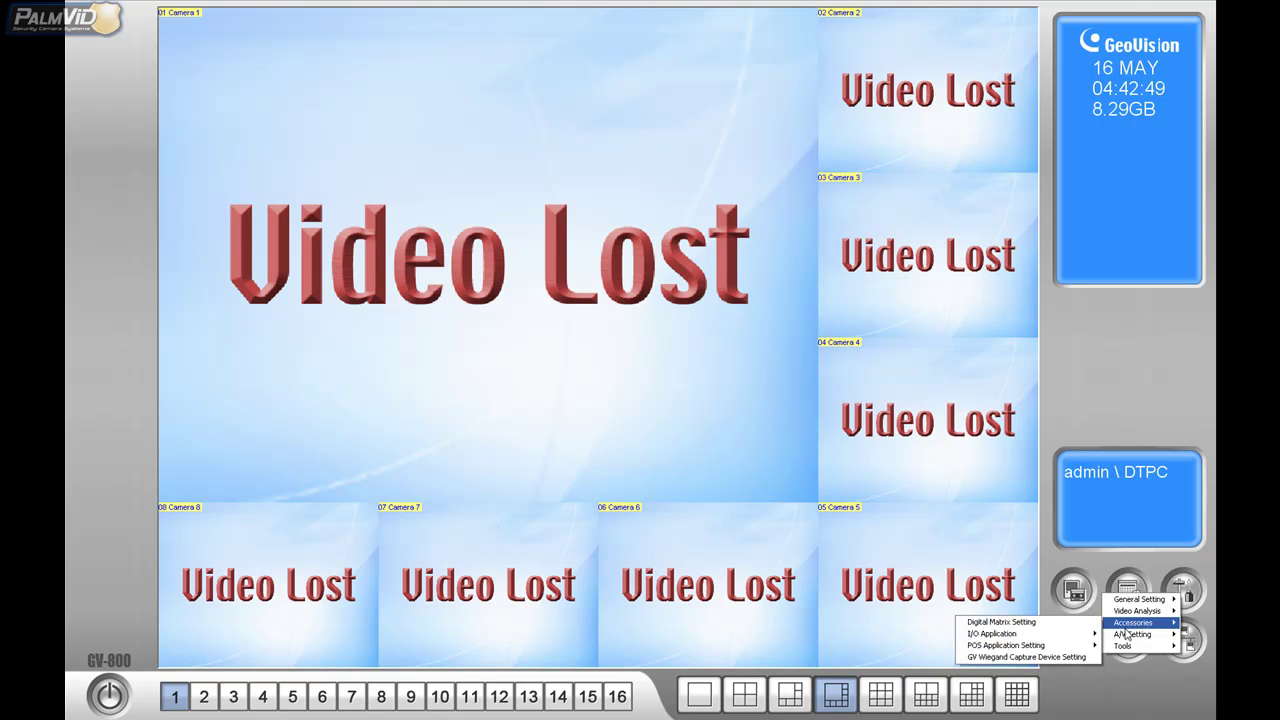
mouse_move(1126, 648)
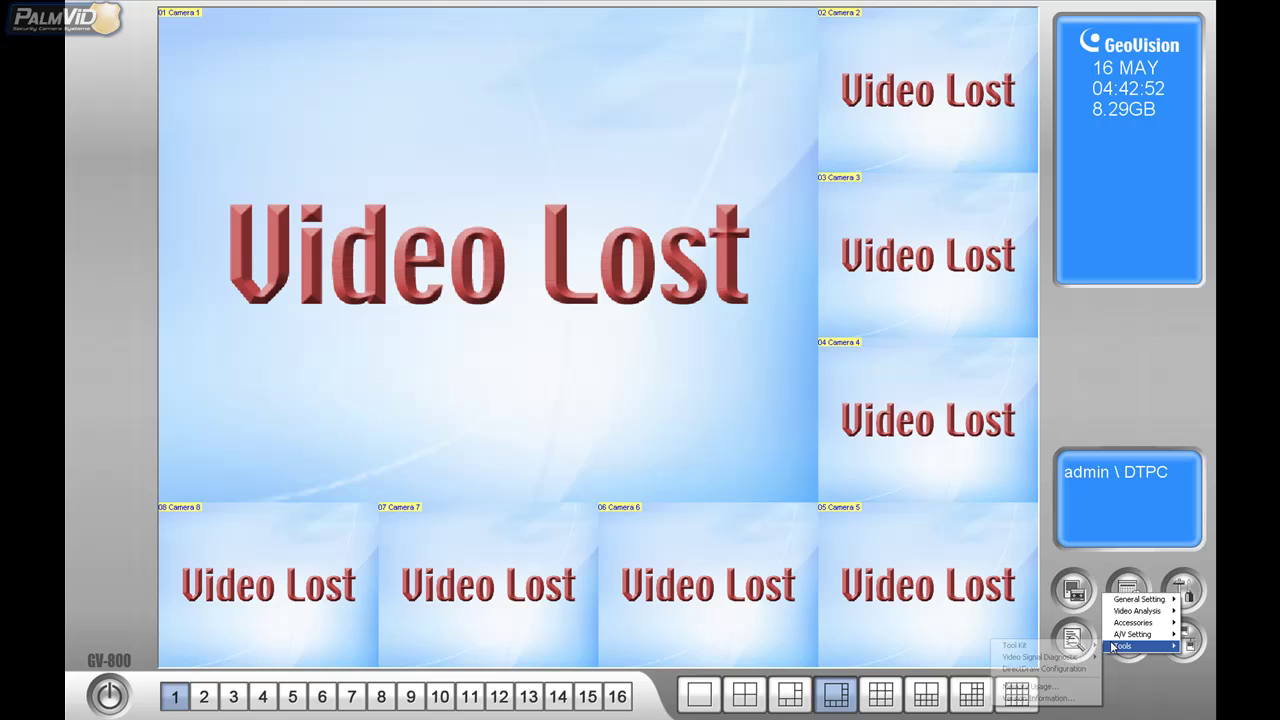
mouse_move(1072, 649)
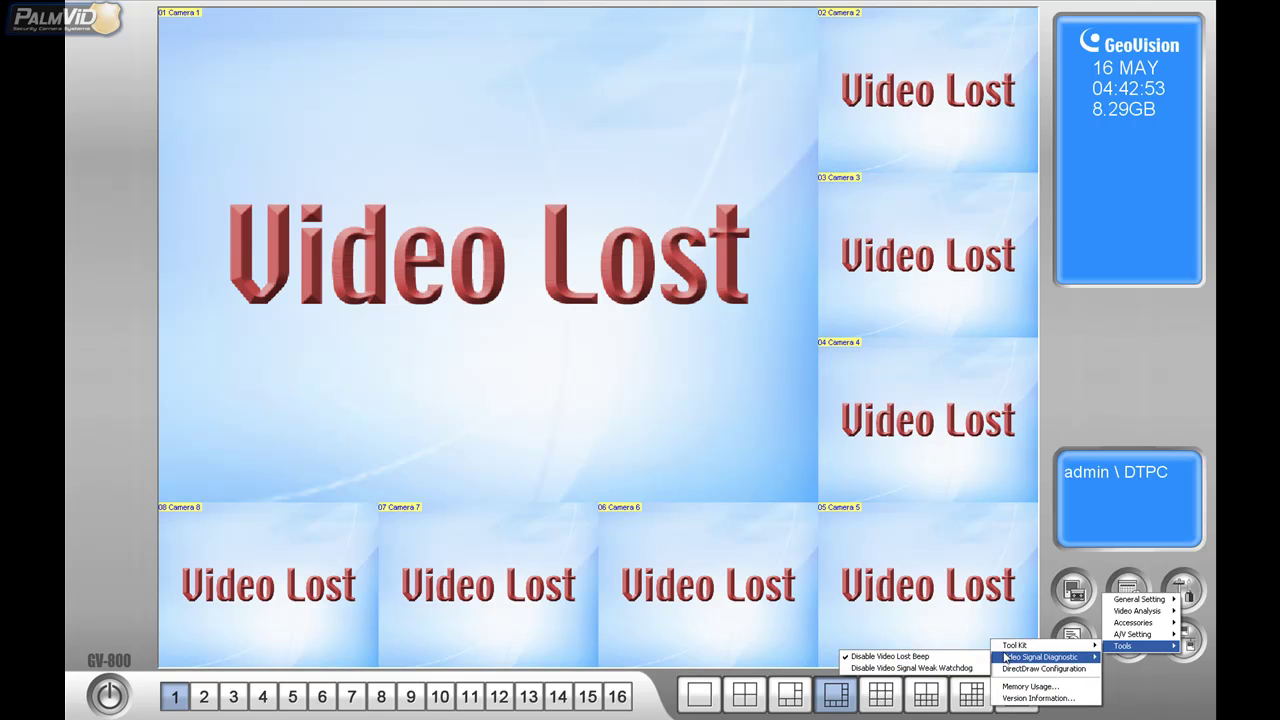
click(951, 668)
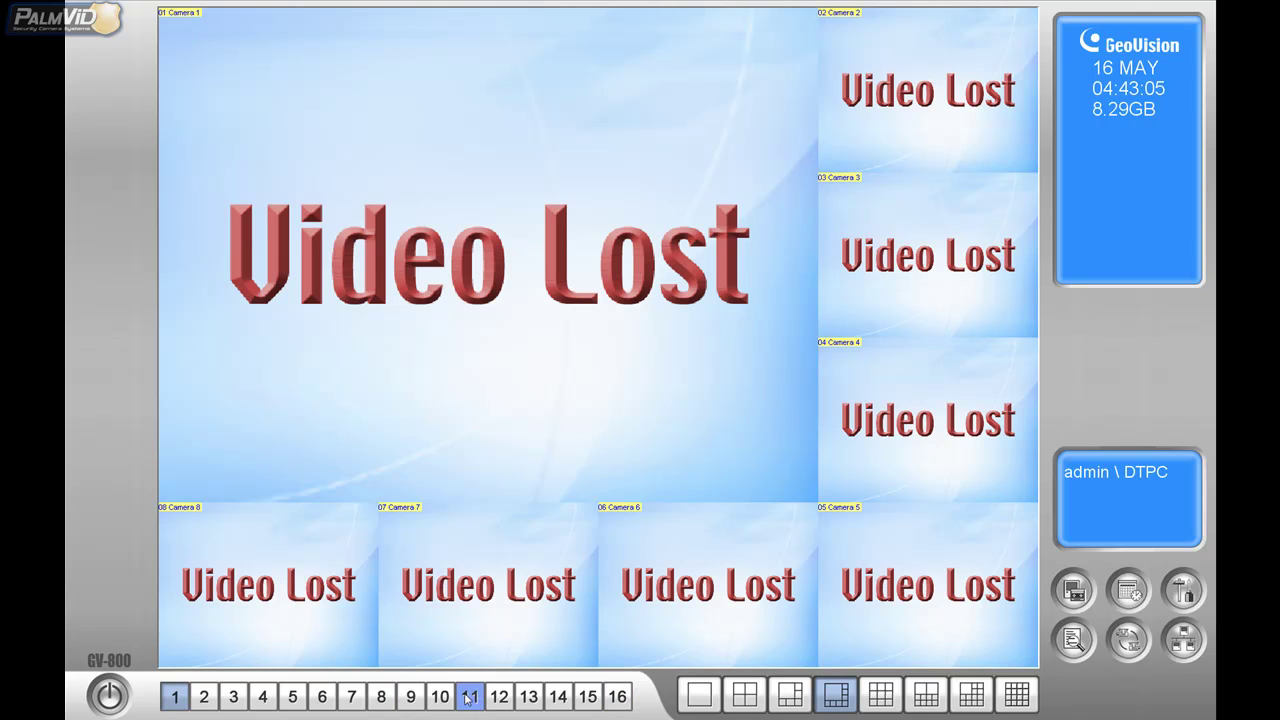
Show Cameras 8, 5, 6 and 2 in the main view, then single views of Cameras 1, 8 and 6
click(381, 697)
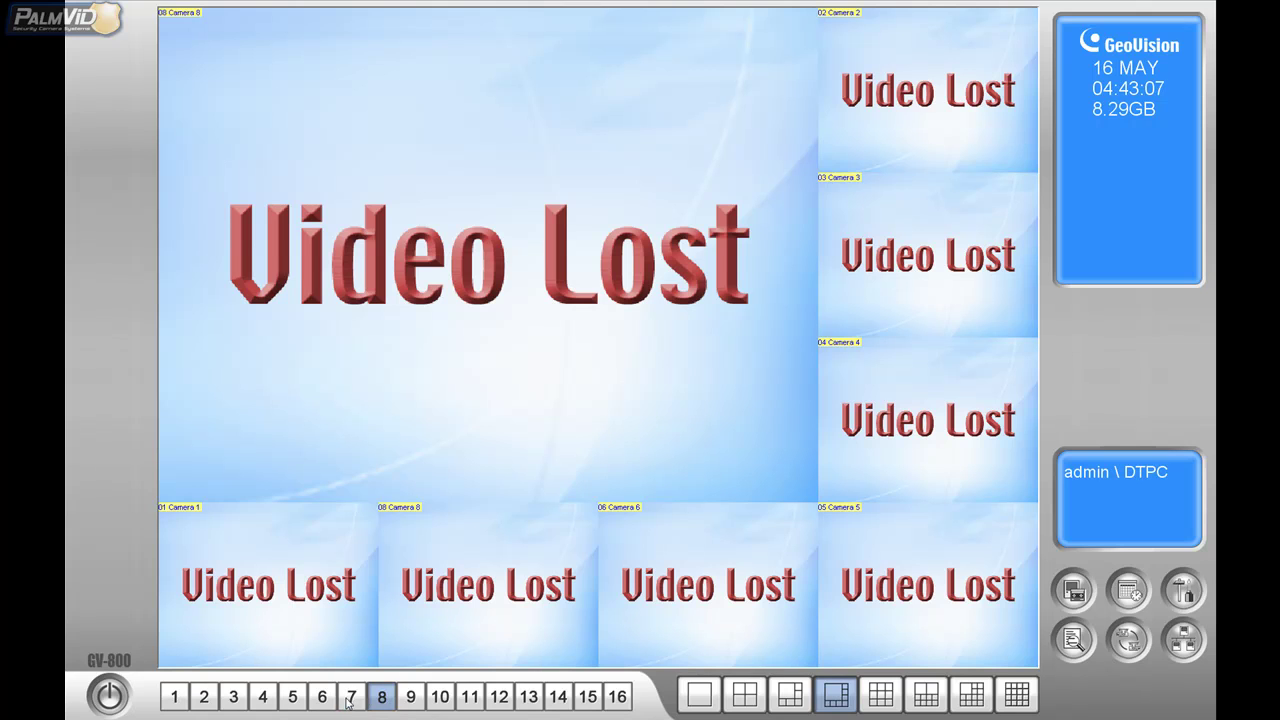
click(293, 697)
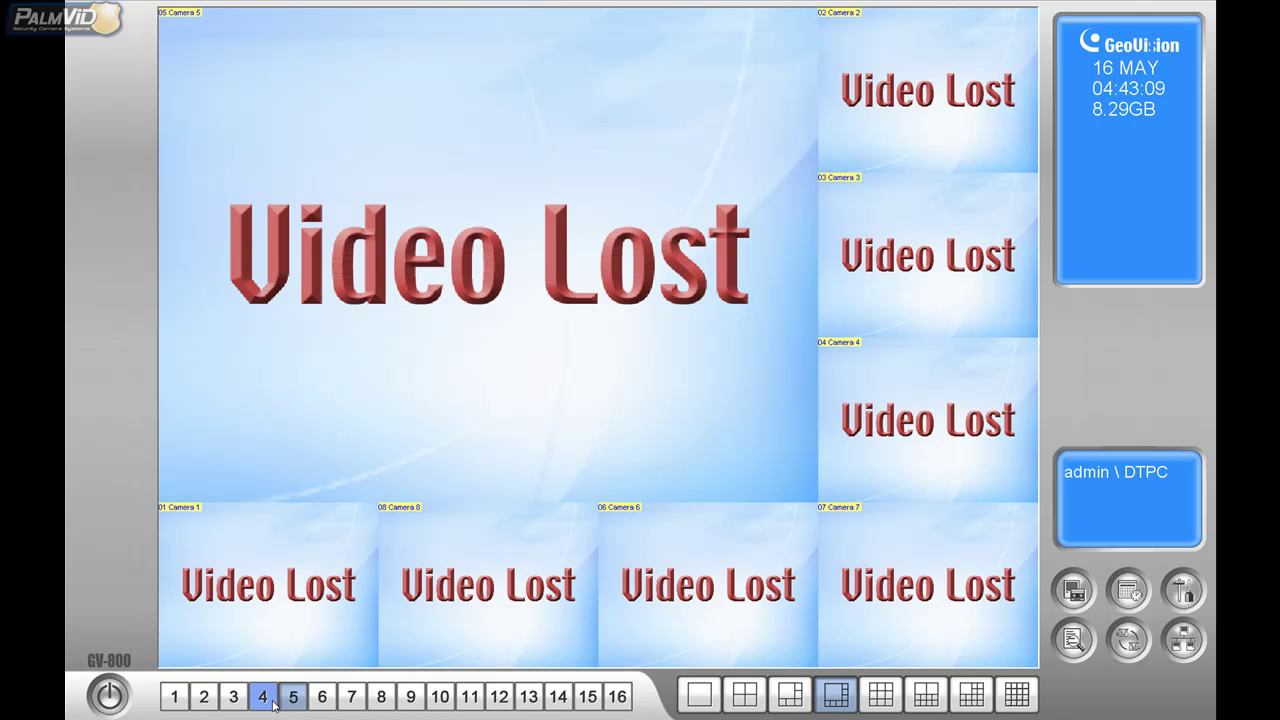
click(322, 697)
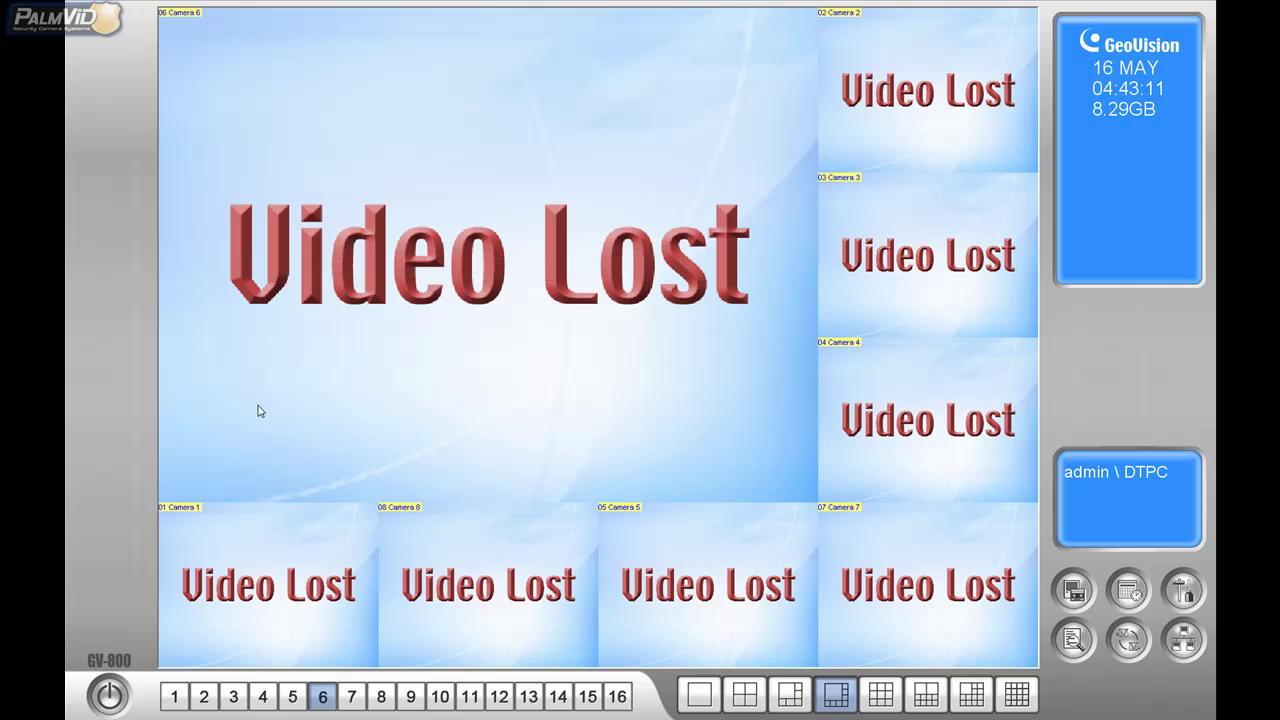
click(386, 699)
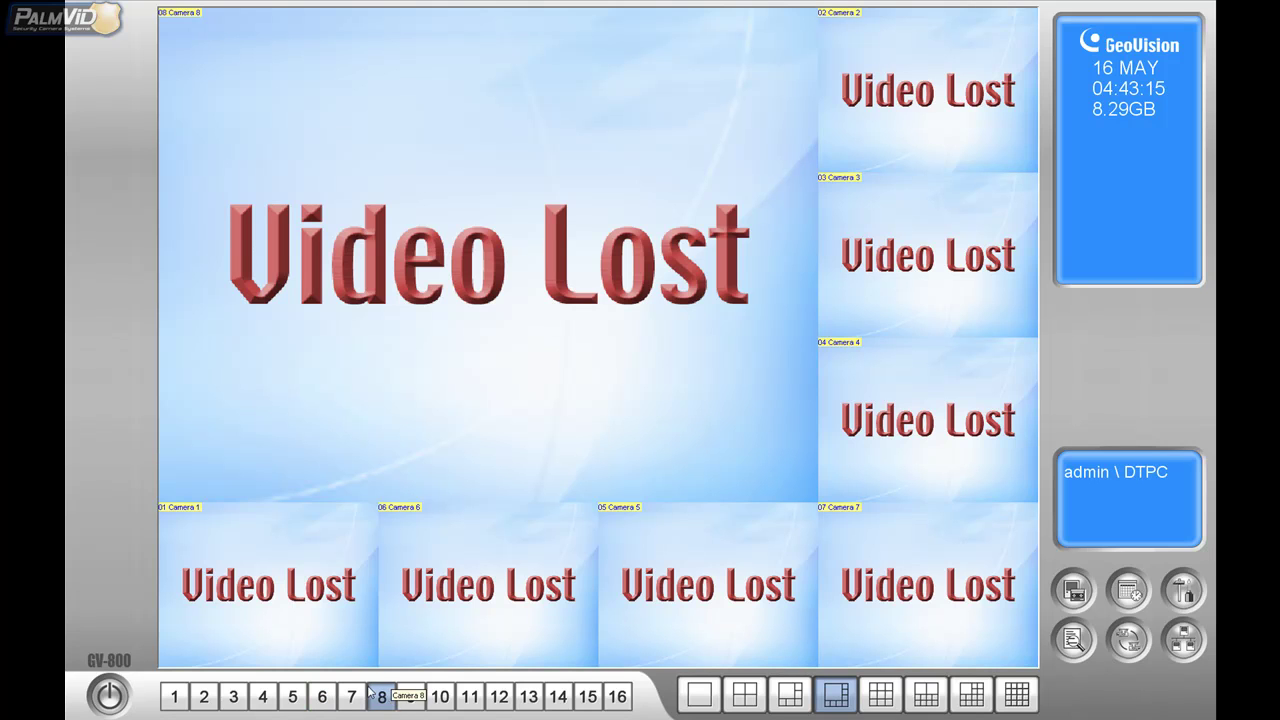
click(204, 697)
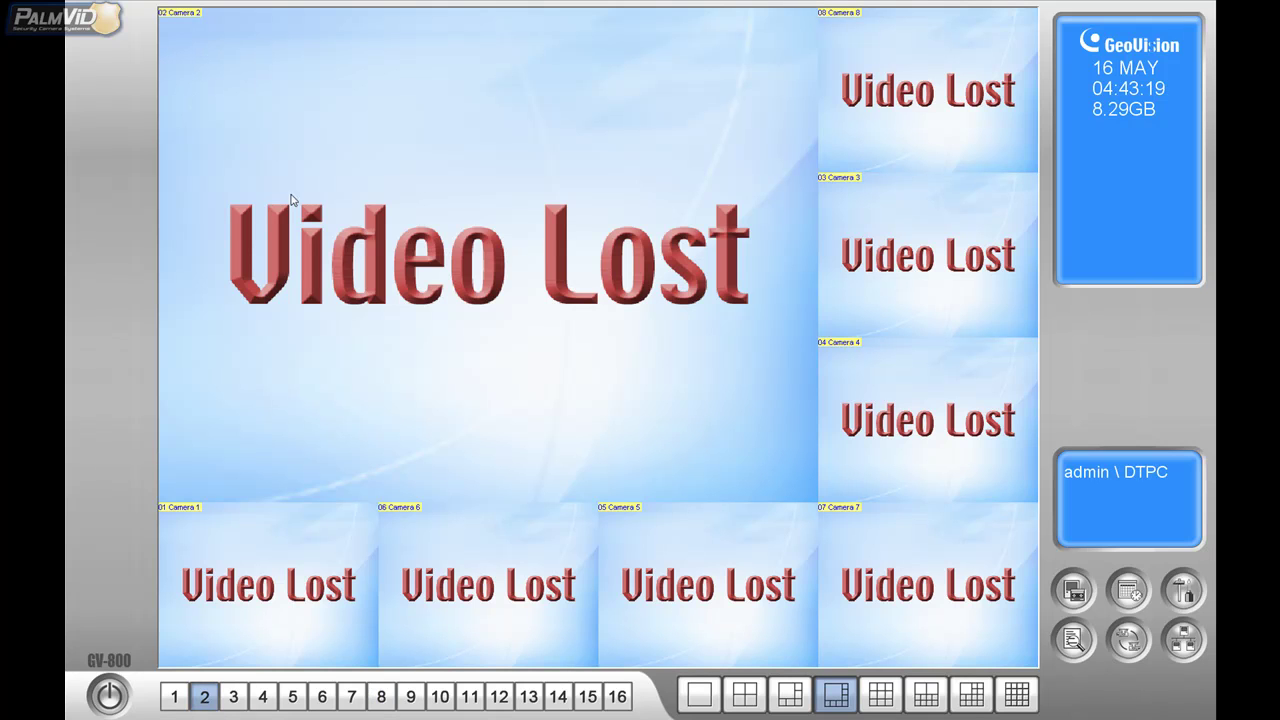
click(697, 696)
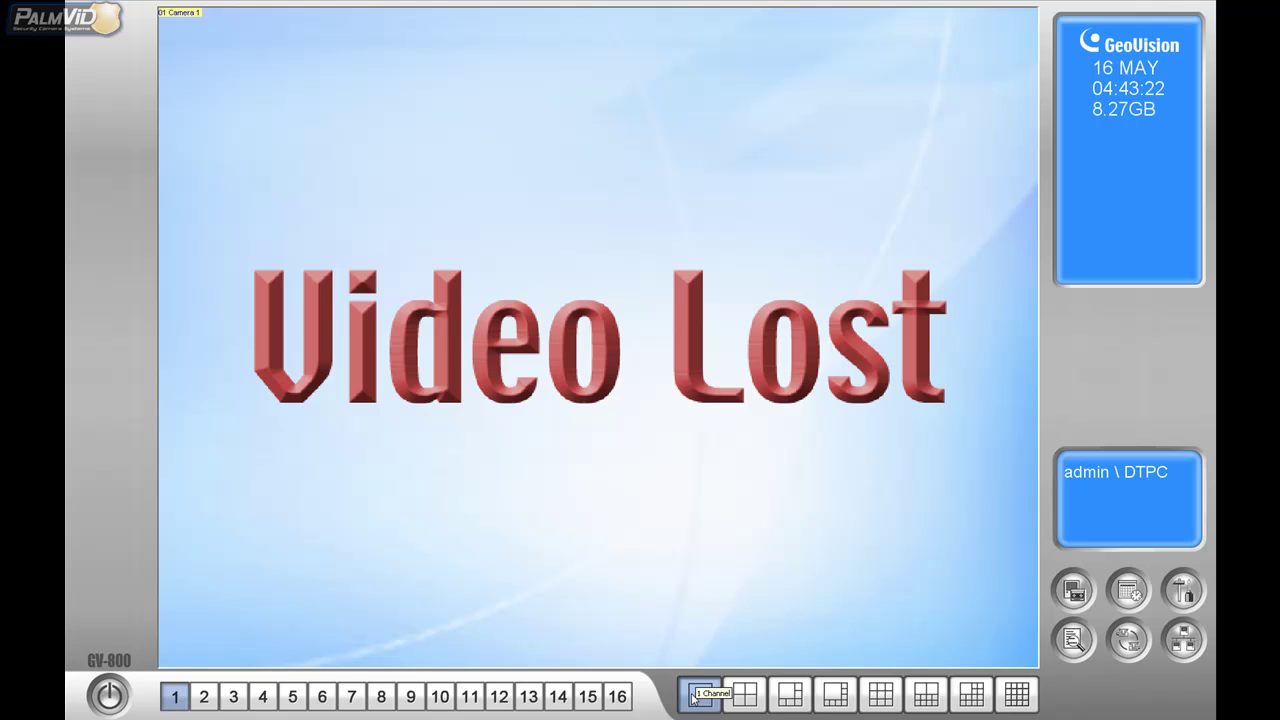
click(381, 697)
click(322, 697)
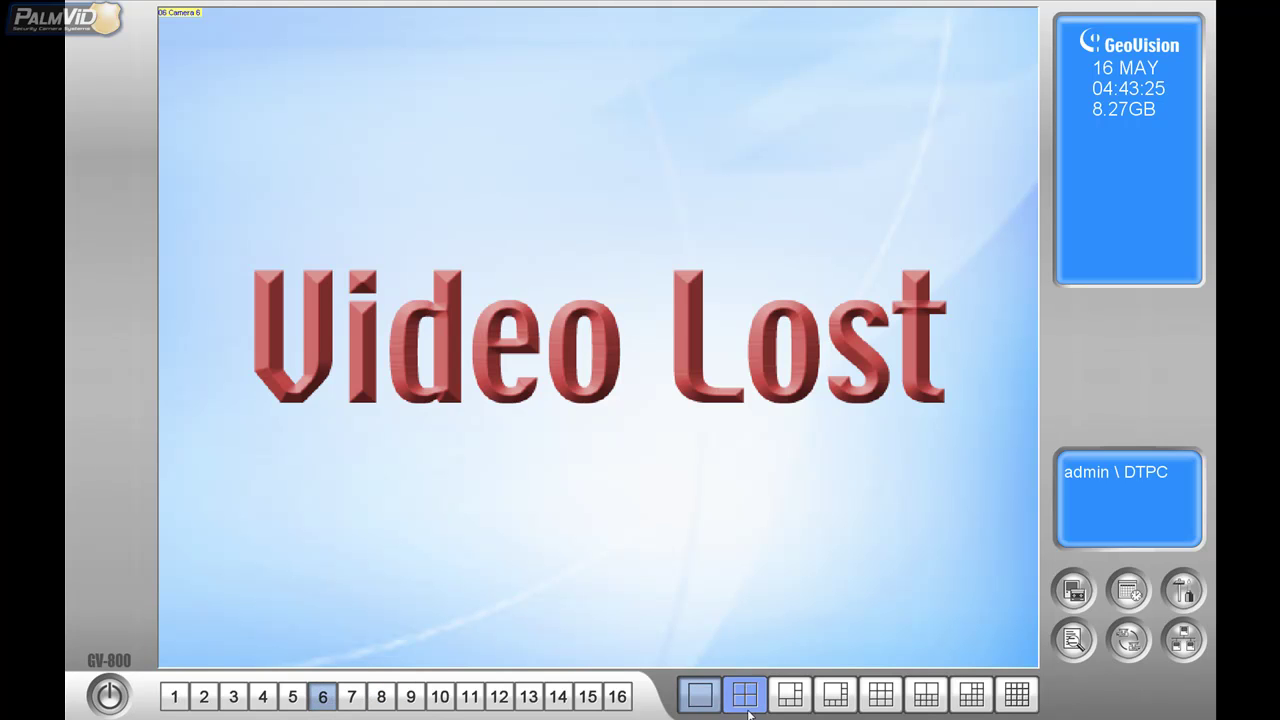
Cycle through the quad, 6, 8, 9 and 10-view layouts, ending on the 4x4 16-view grid
click(746, 705)
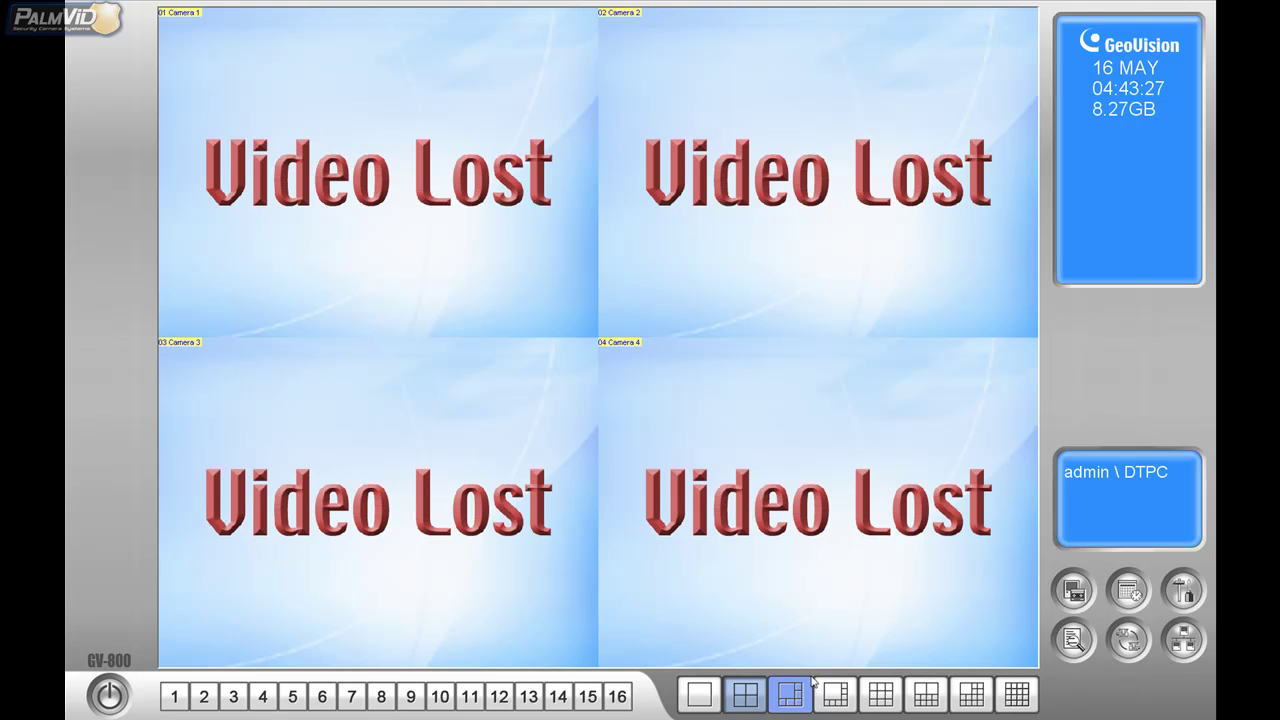
click(795, 708)
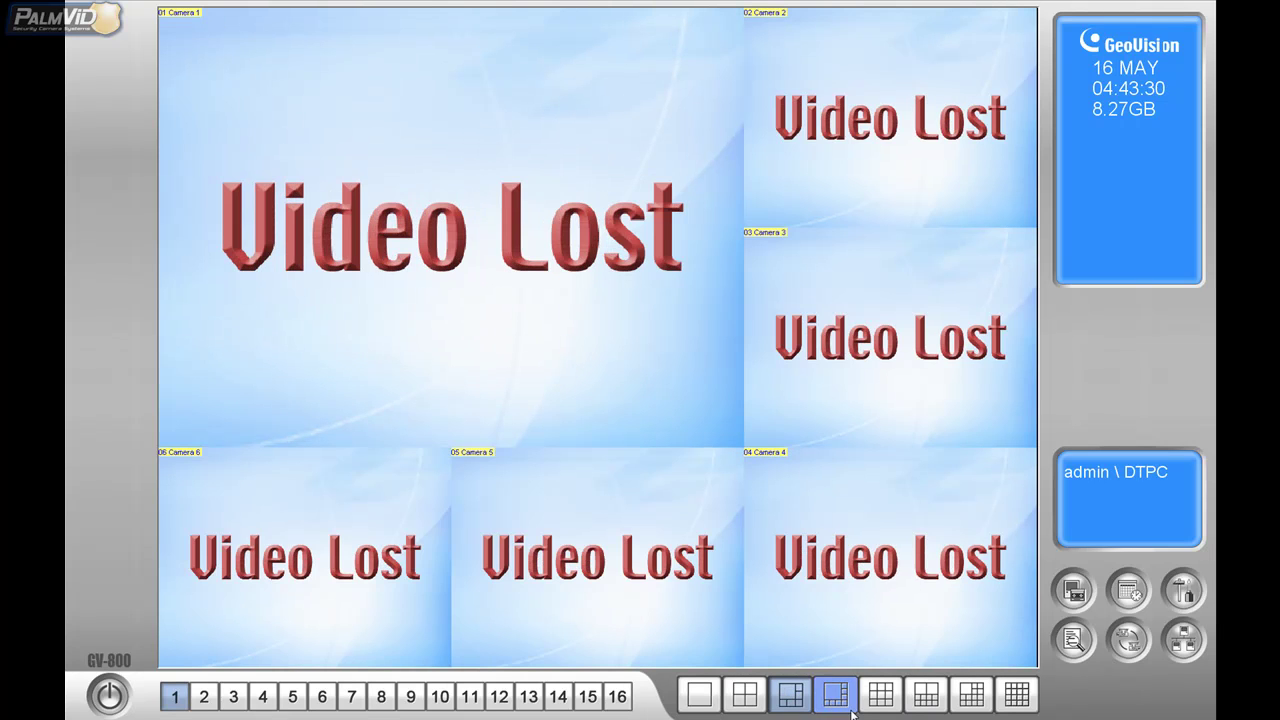
click(850, 708)
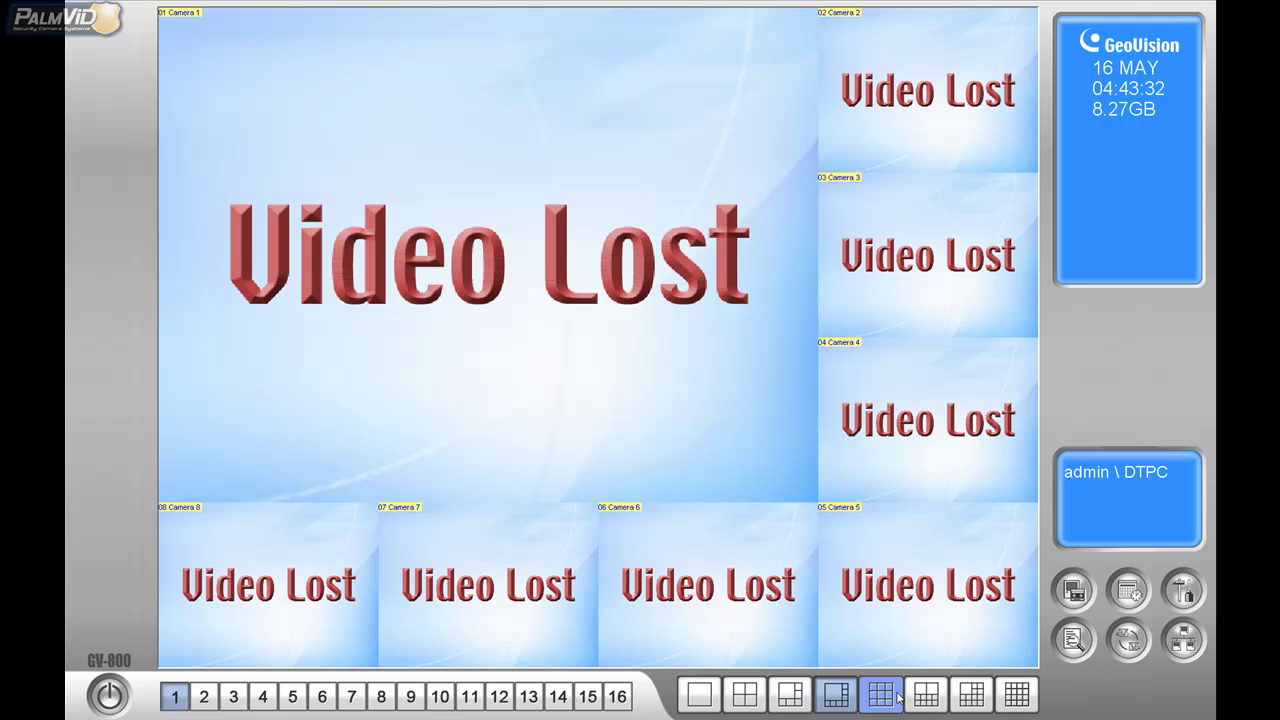
click(881, 700)
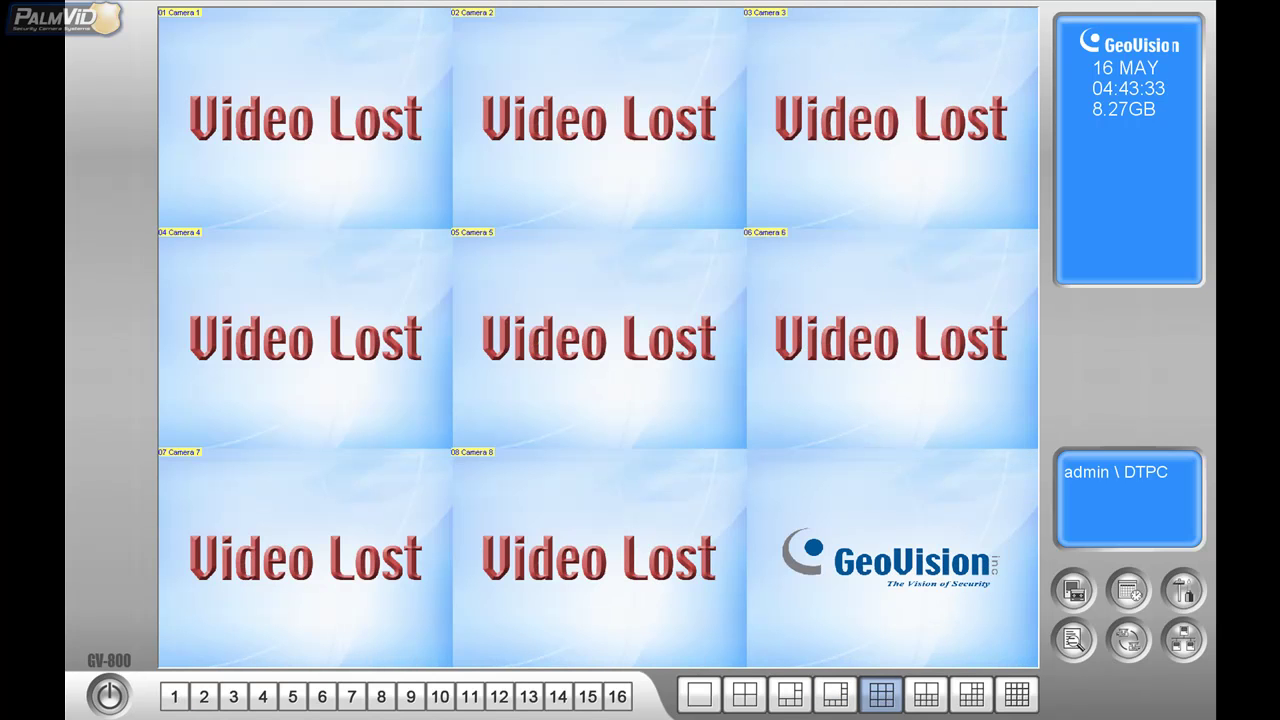
click(926, 700)
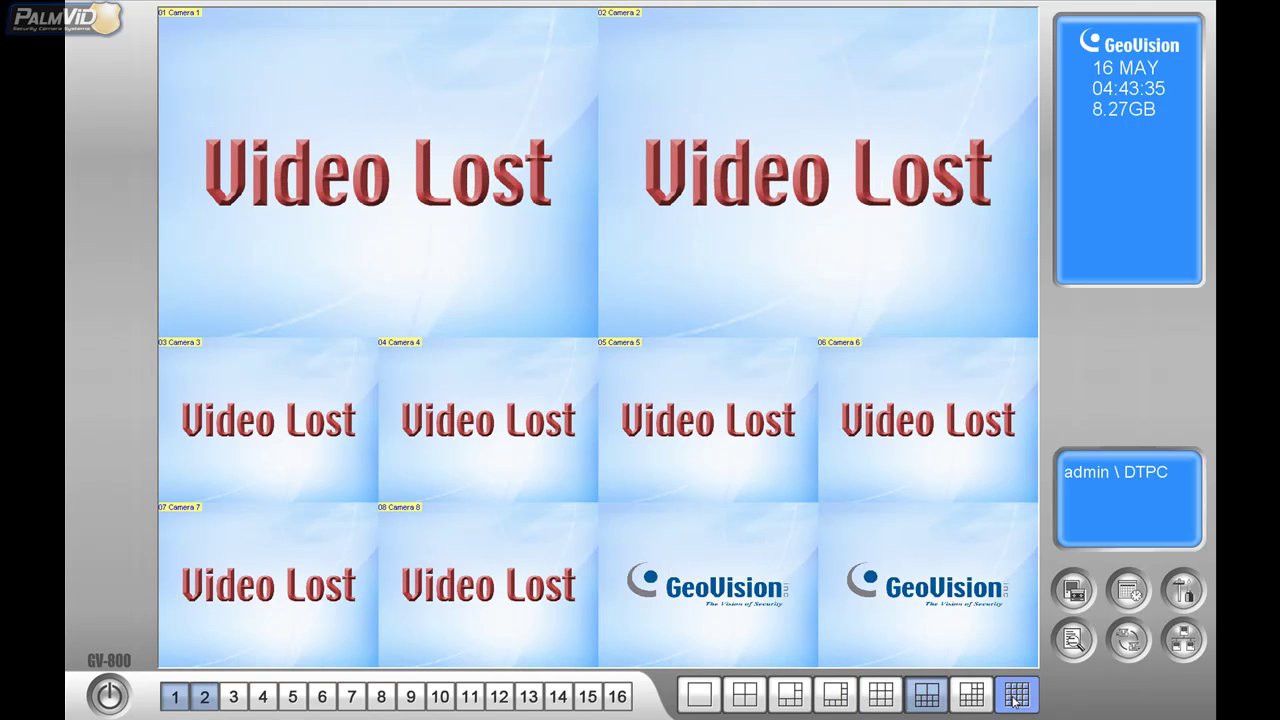
click(1015, 700)
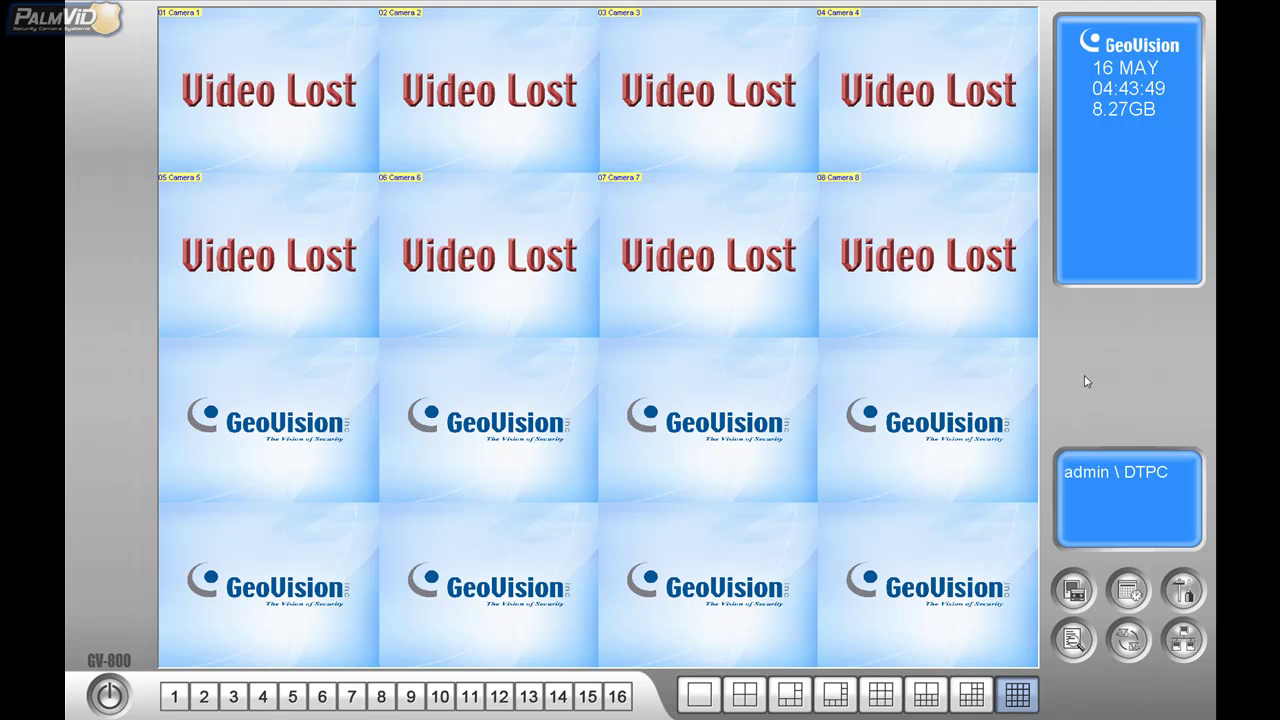
In System Configure, enable Start Monitor, WebCam Server, 3-second Post-Rec and Pre-Rec
click(1200, 592)
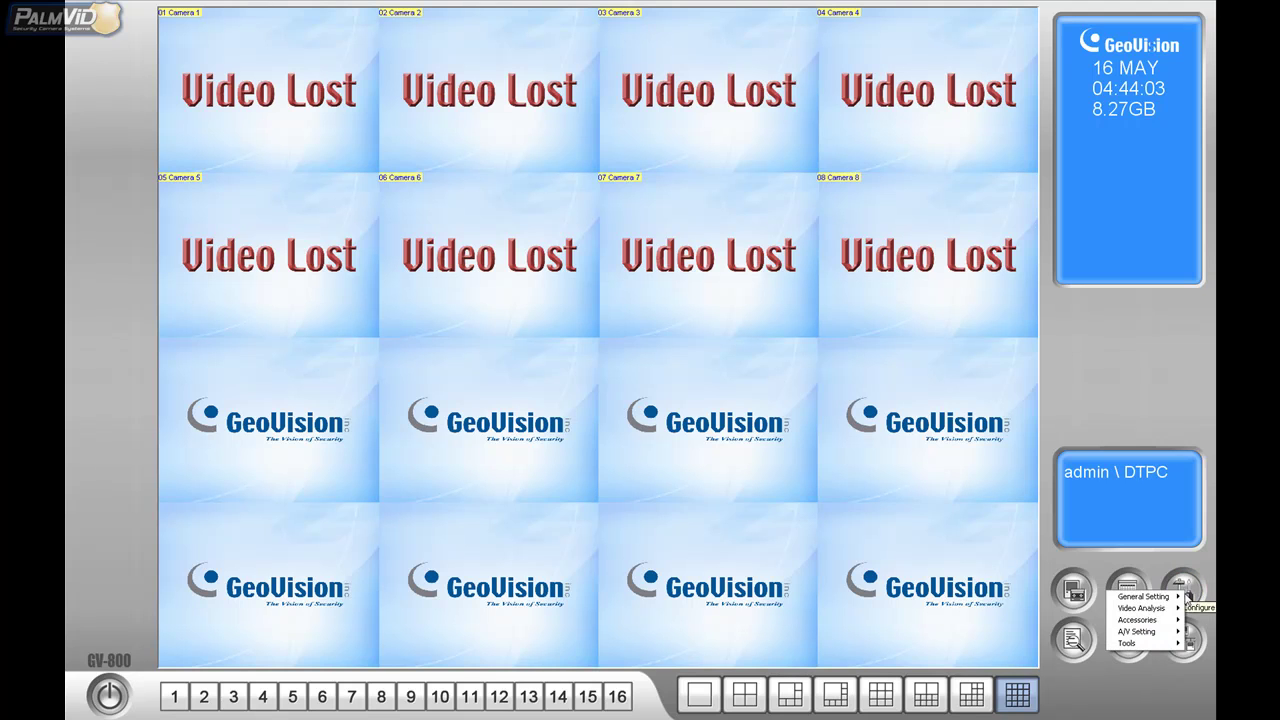
mouse_move(1166, 600)
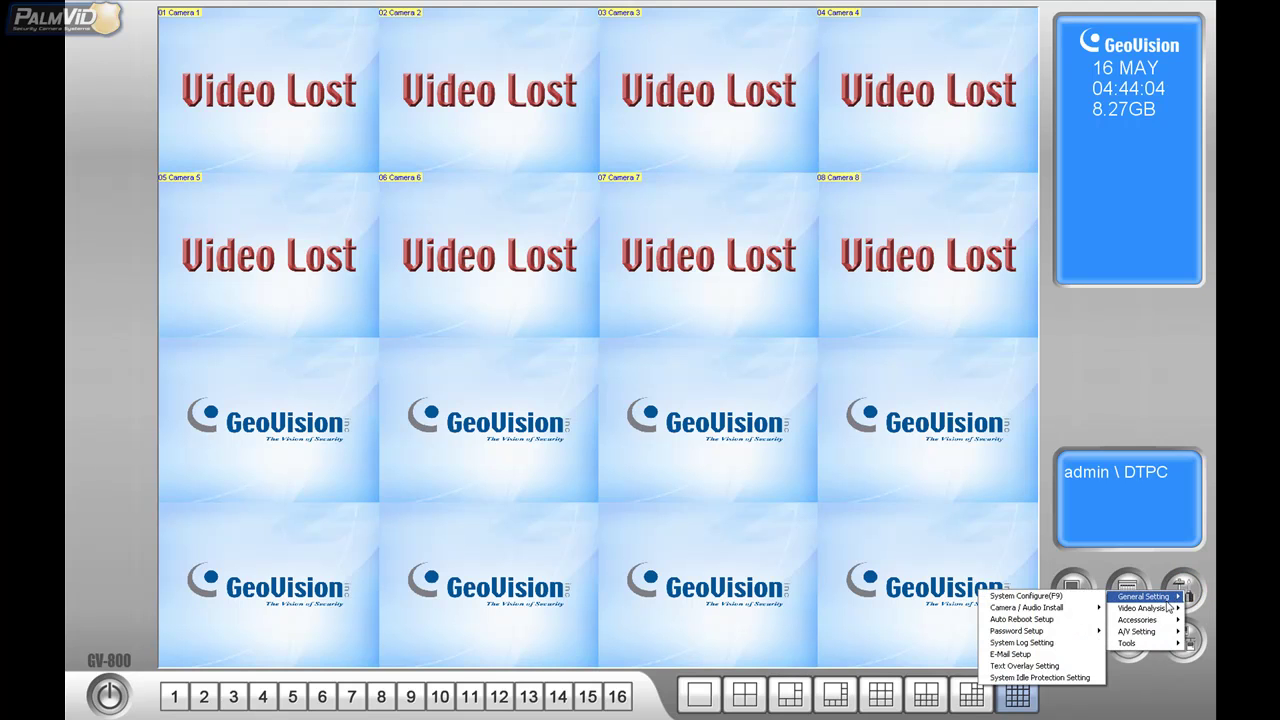
click(1076, 598)
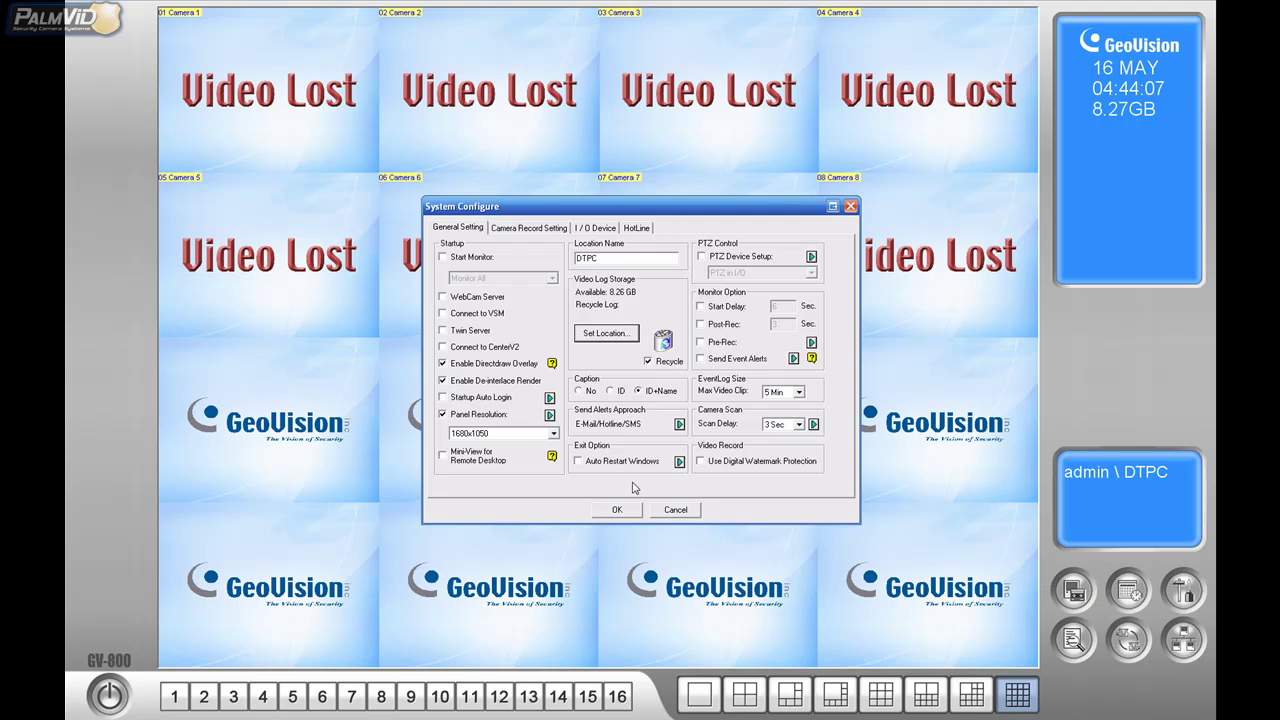
click(443, 259)
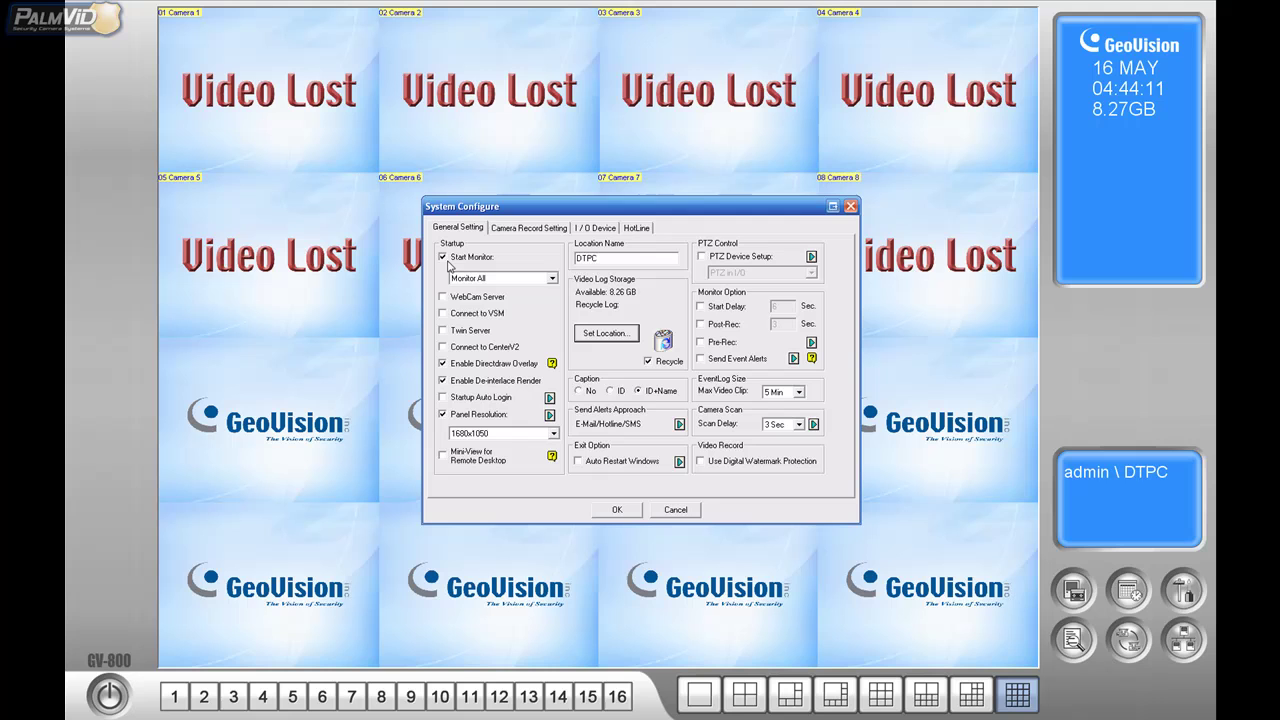
click(443, 297)
drag(677, 213, 655, 193)
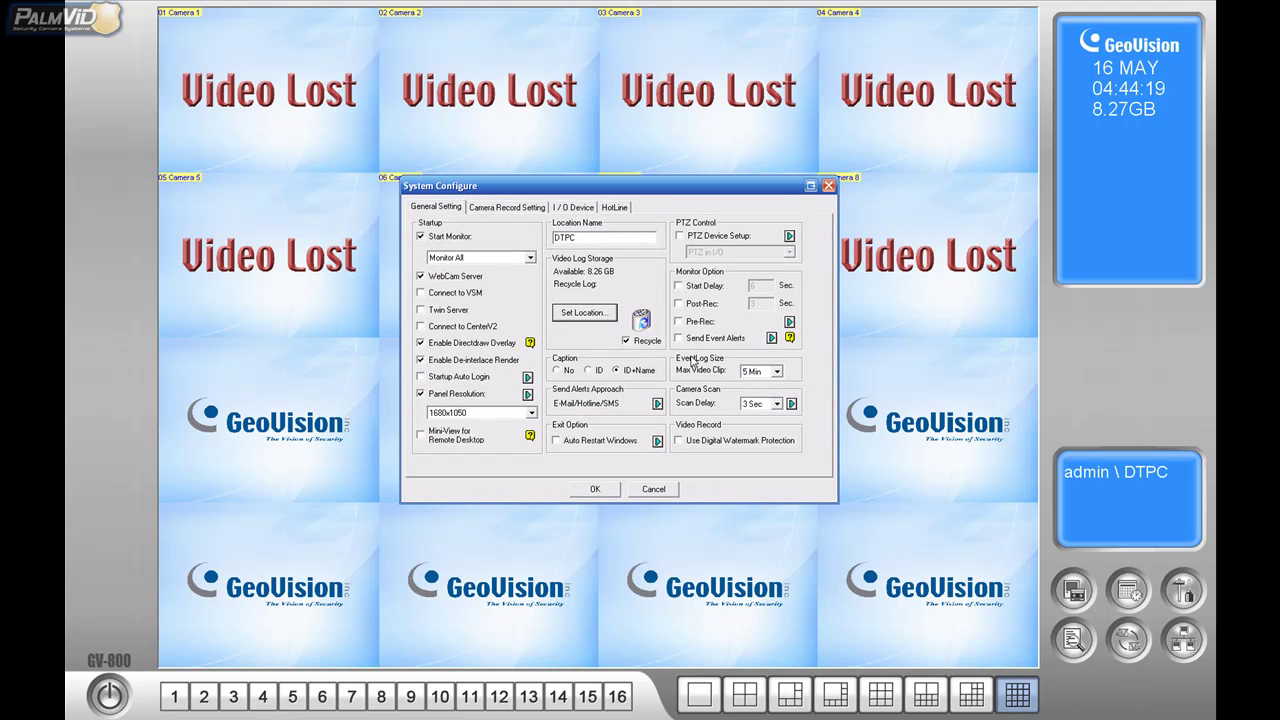
click(687, 305)
click(683, 322)
click(679, 321)
click(578, 315)
Set the database log folder to D:\Database\
click(595, 317)
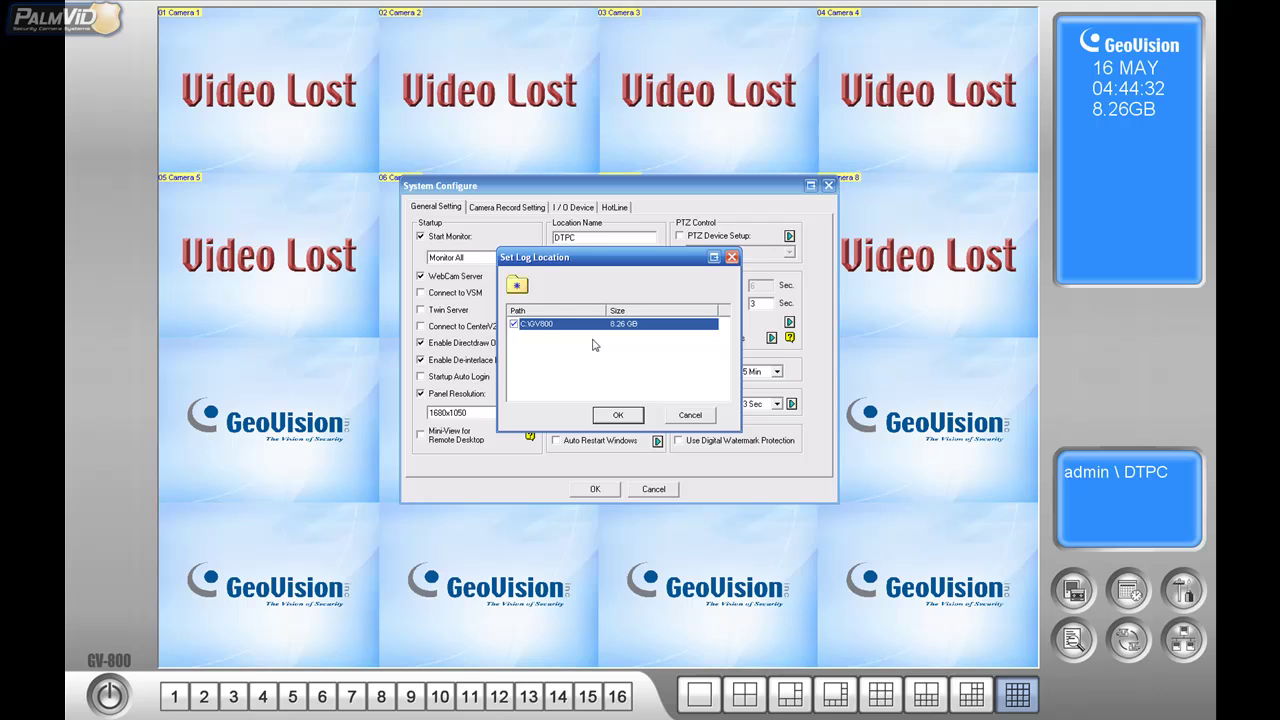
click(517, 287)
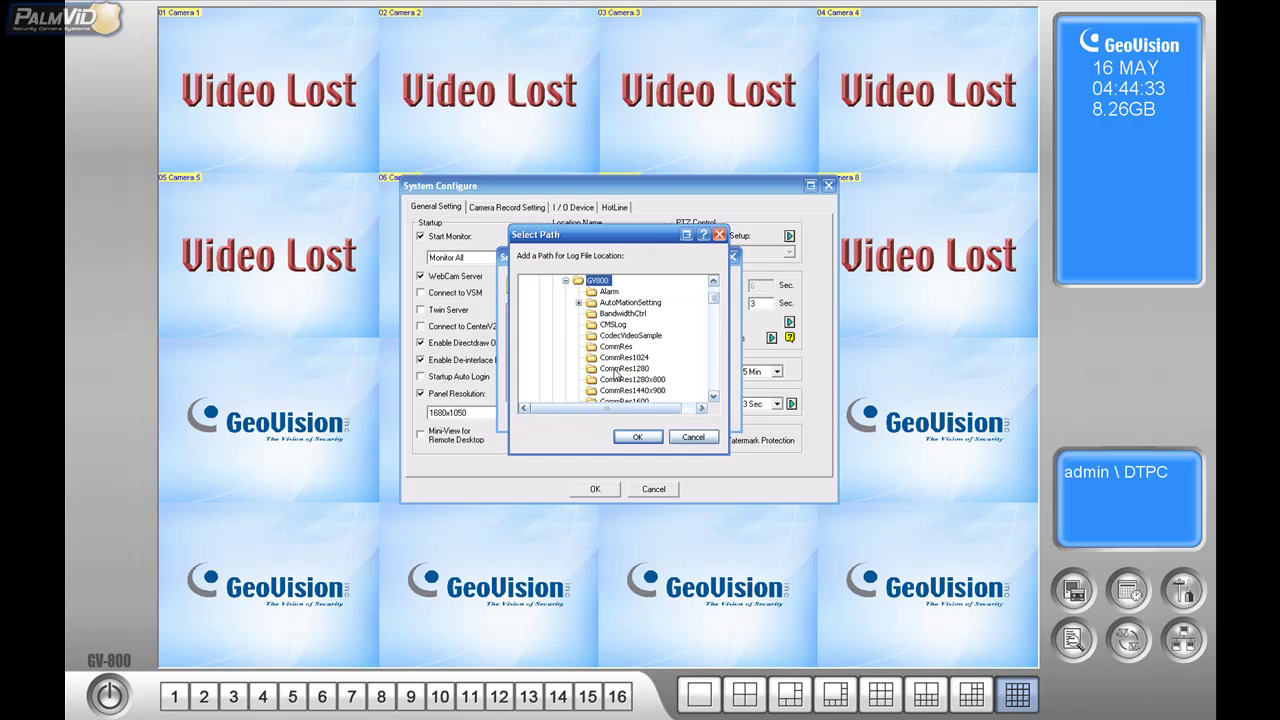
click(566, 283)
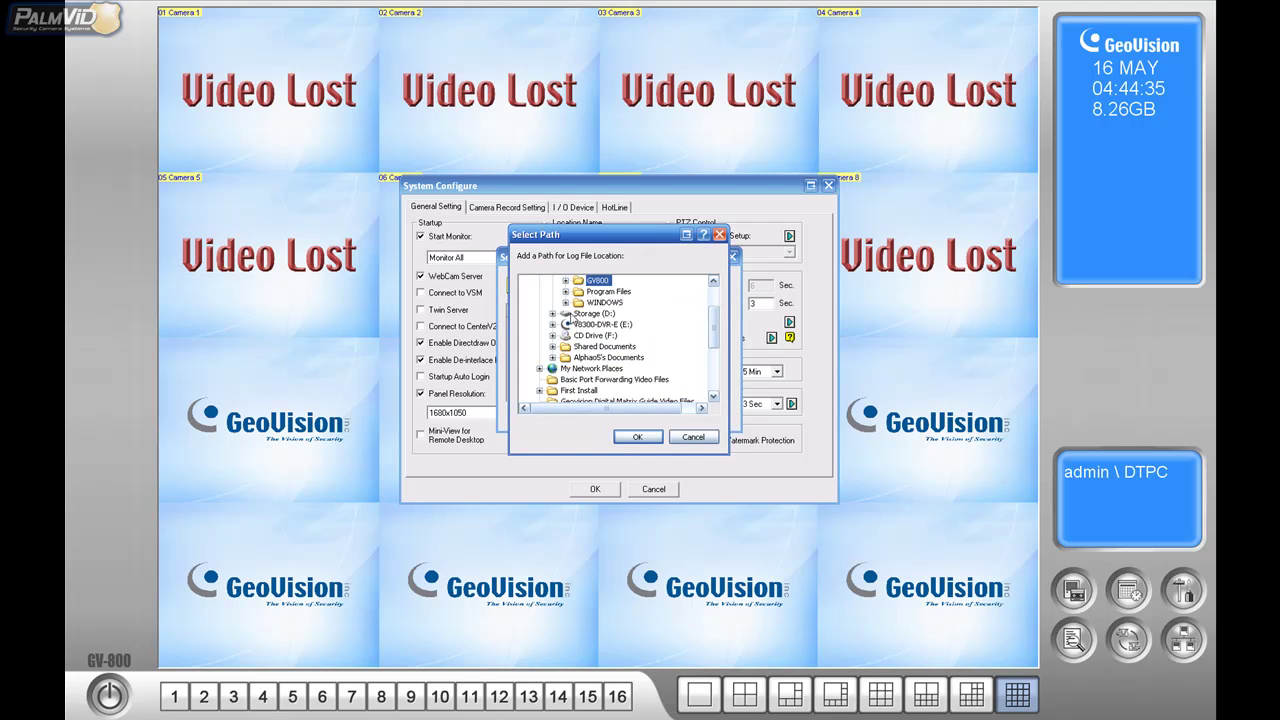
click(552, 314)
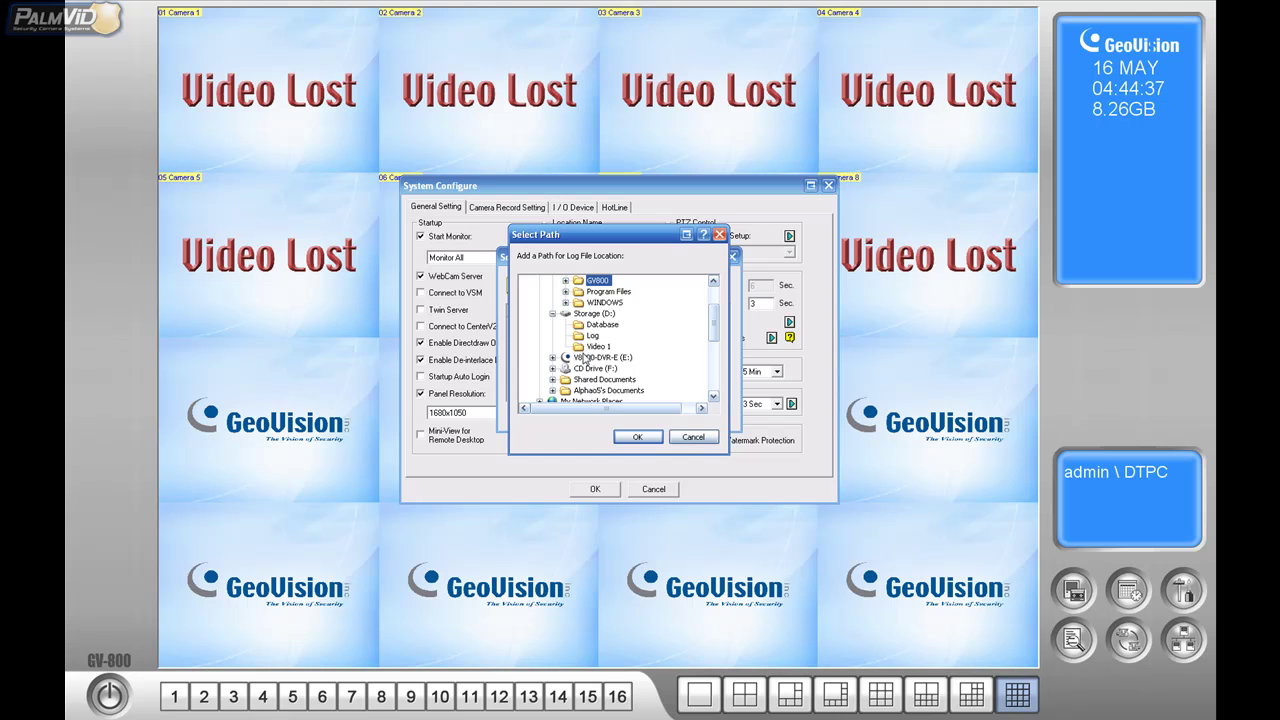
click(601, 325)
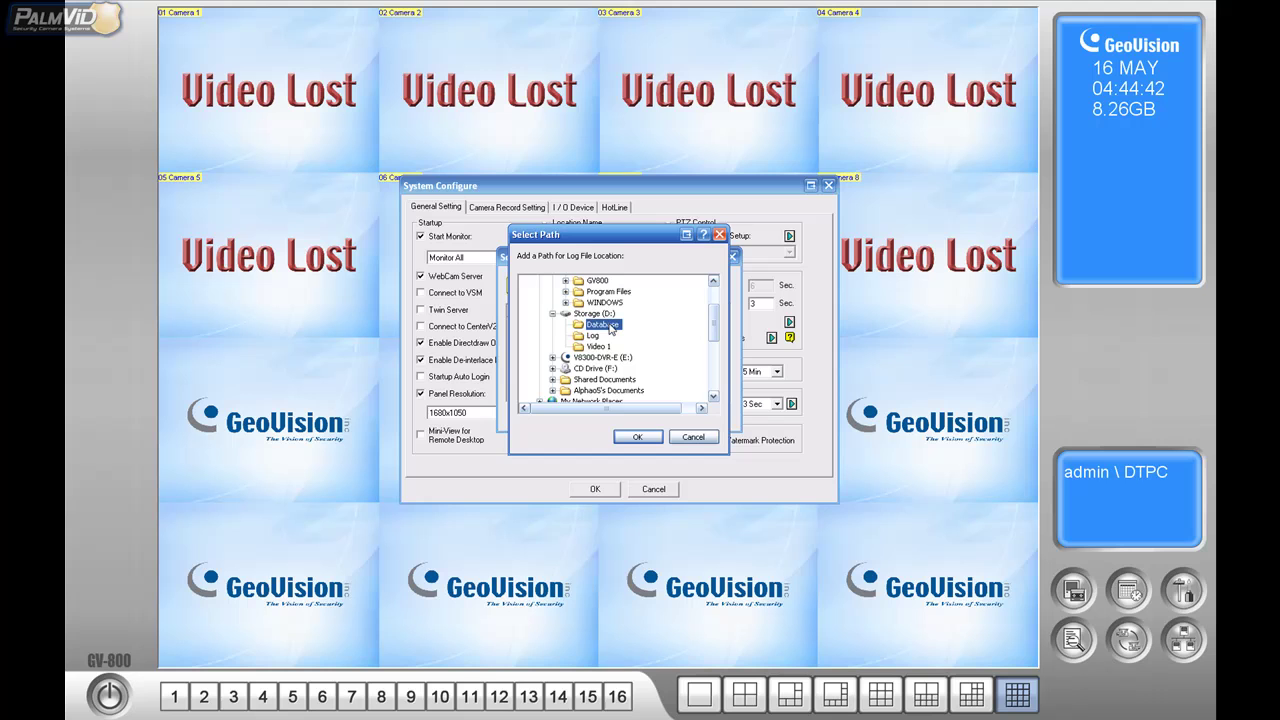
click(637, 438)
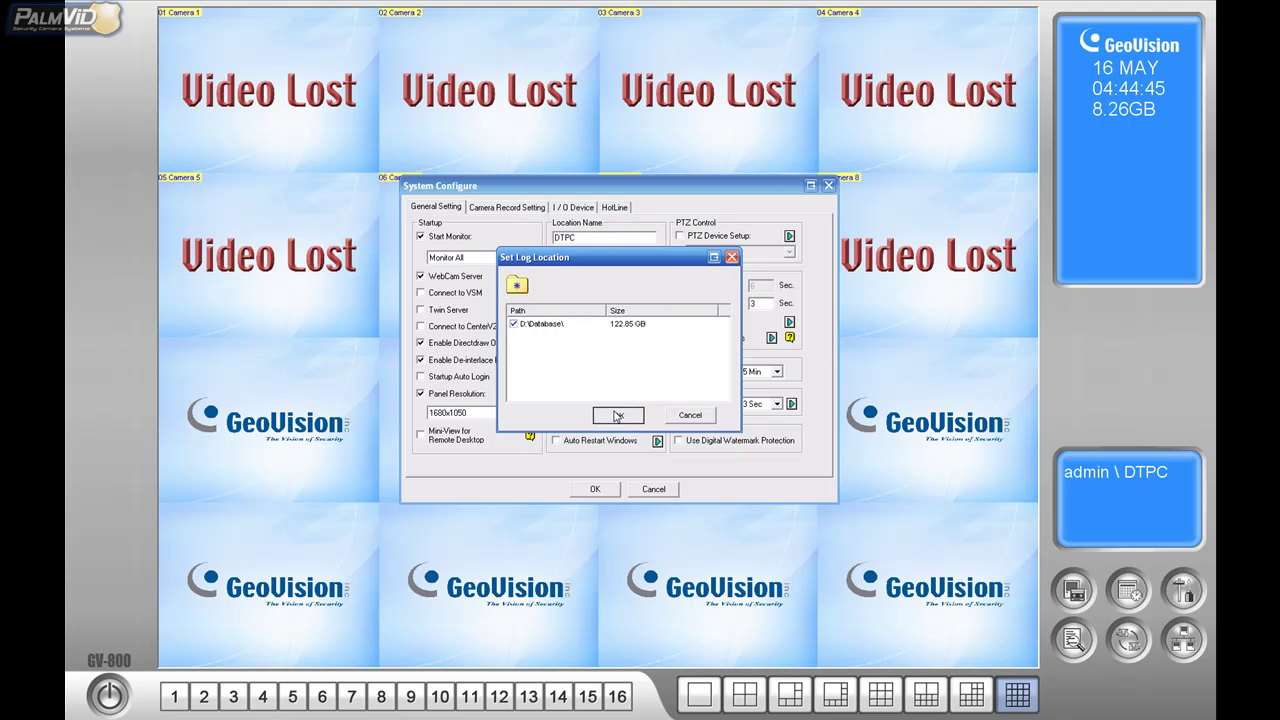
click(616, 414)
Add D:\Video 1 as a storage group path and remove C:\GV800\
click(587, 313)
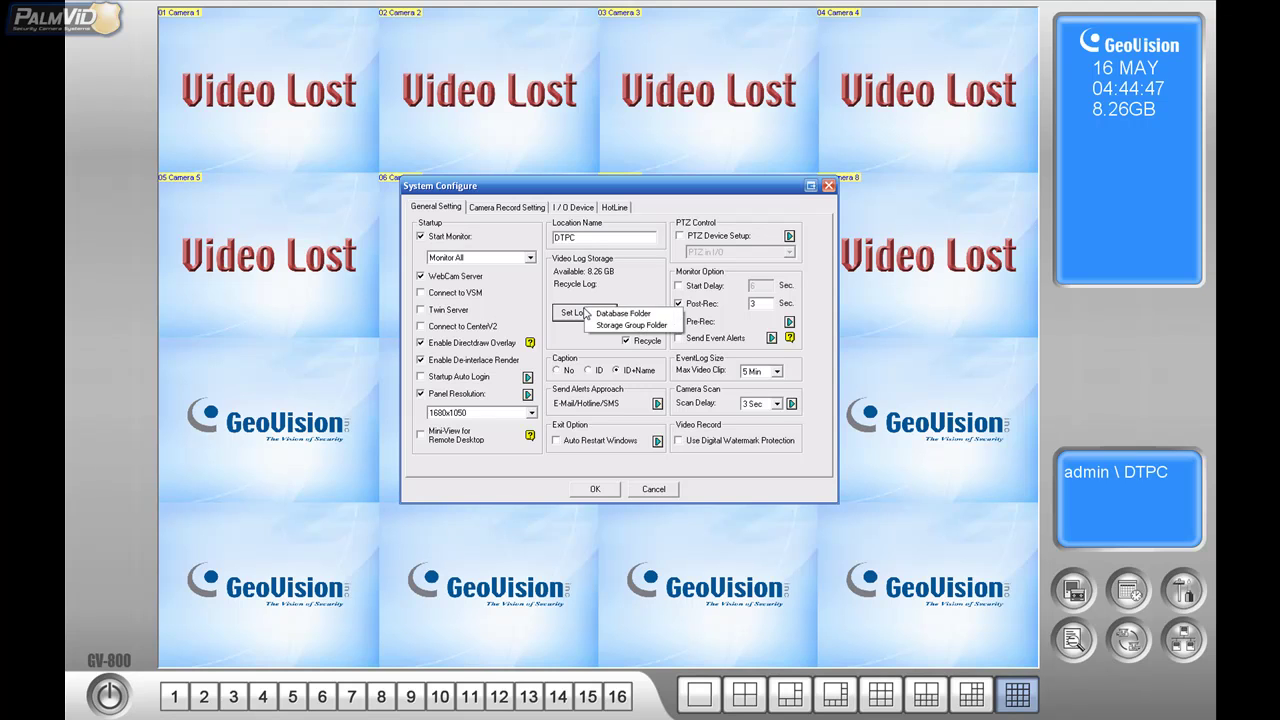
click(608, 327)
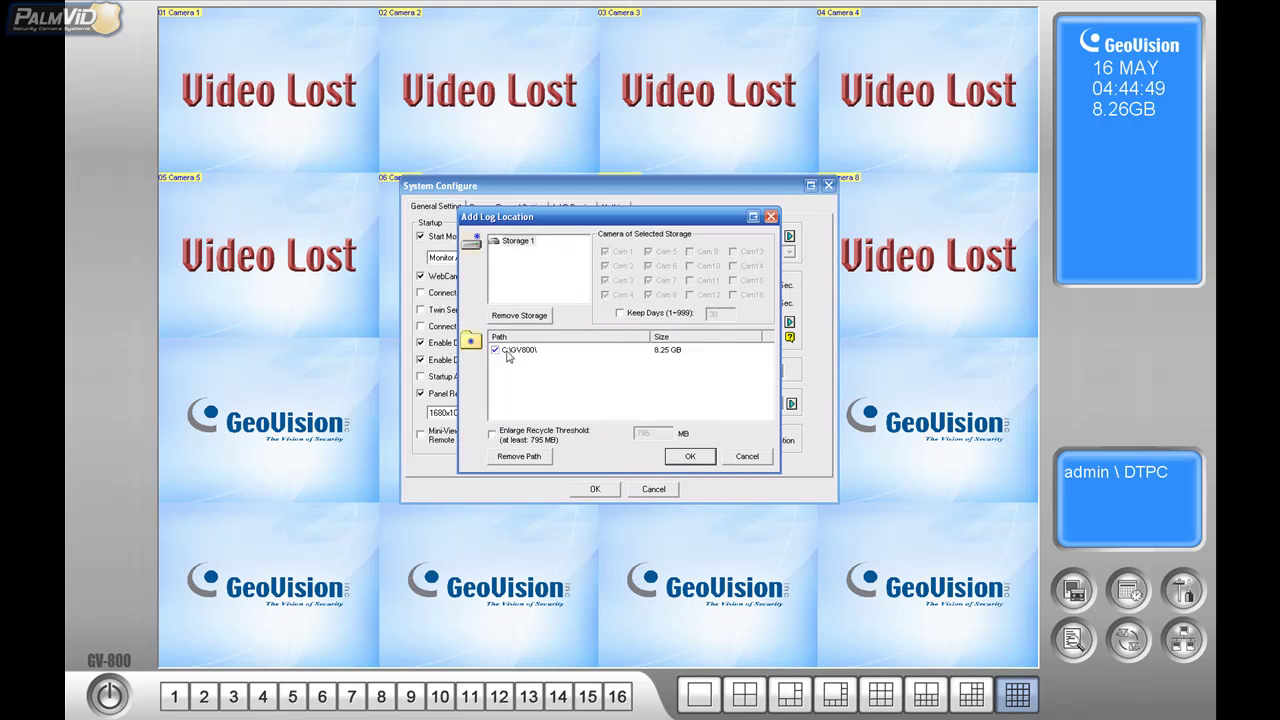
click(471, 341)
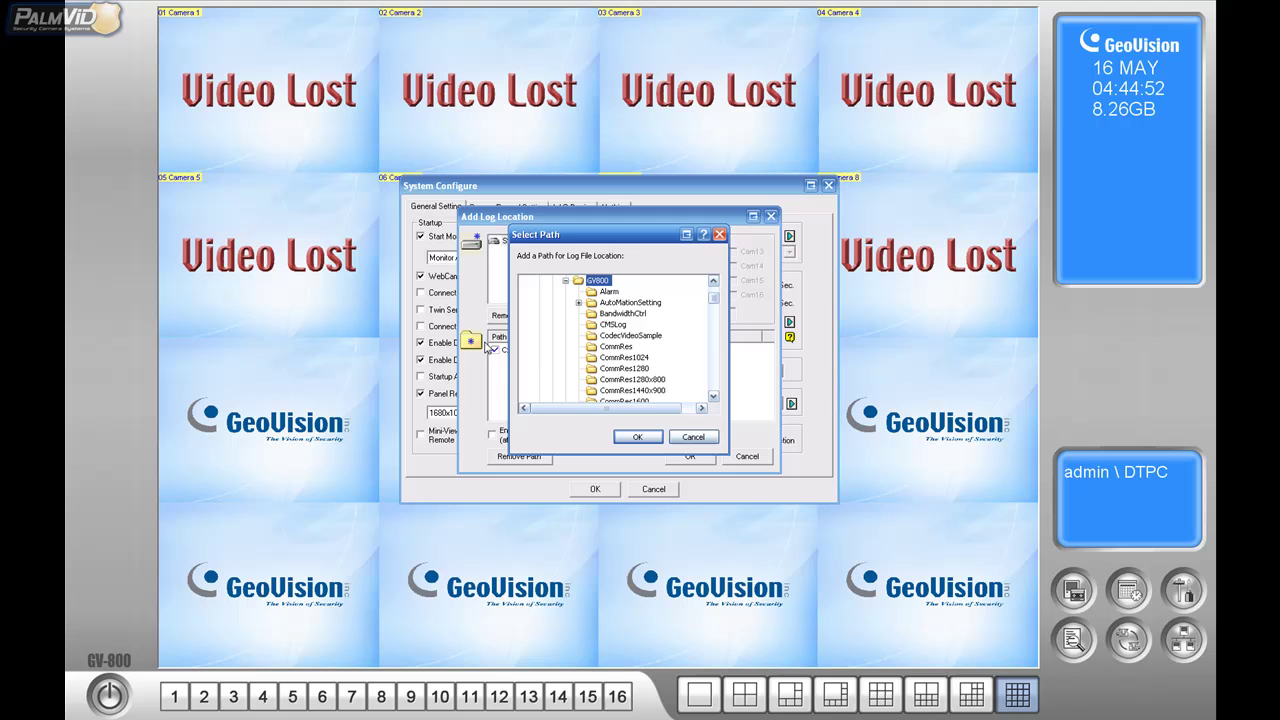
click(566, 284)
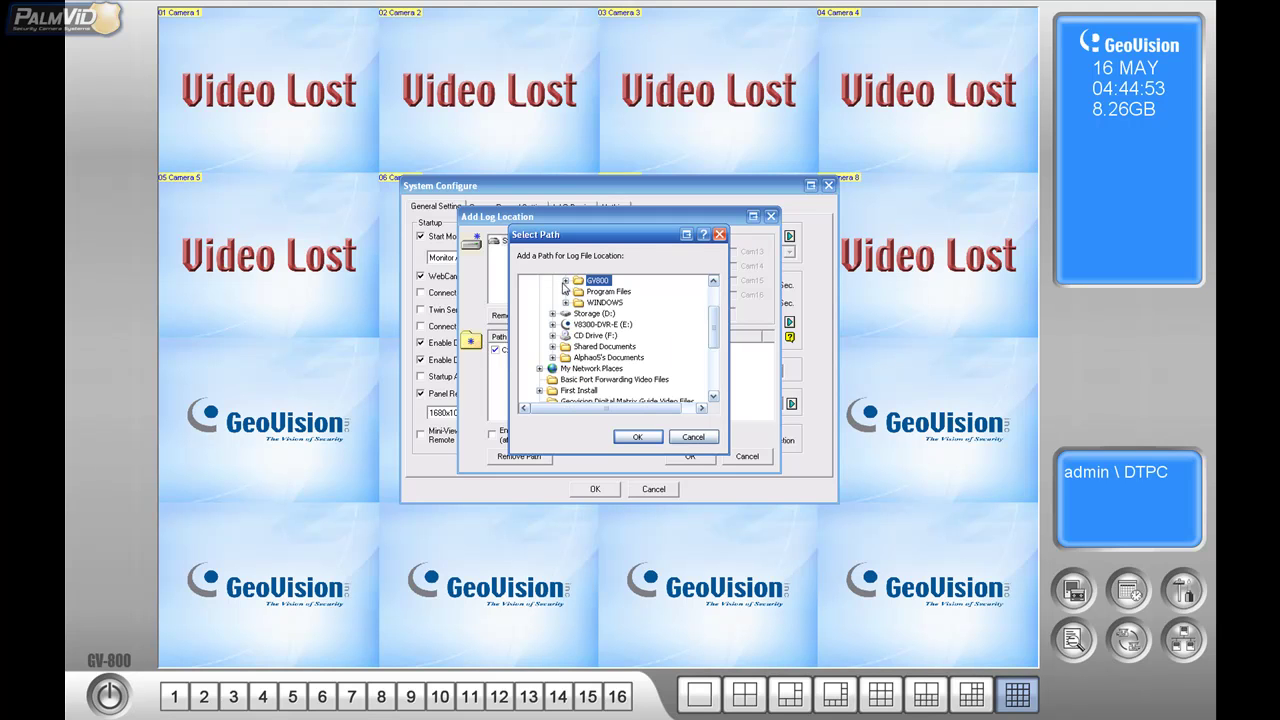
click(553, 315)
click(597, 346)
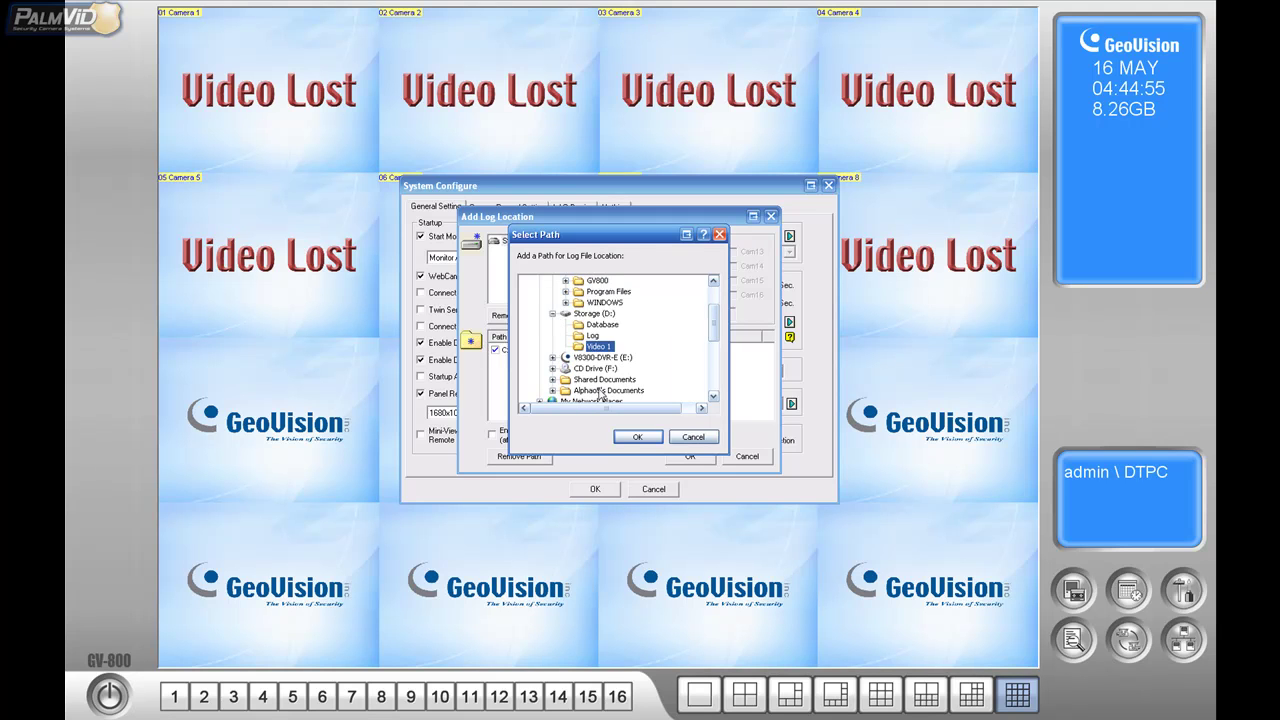
click(637, 437)
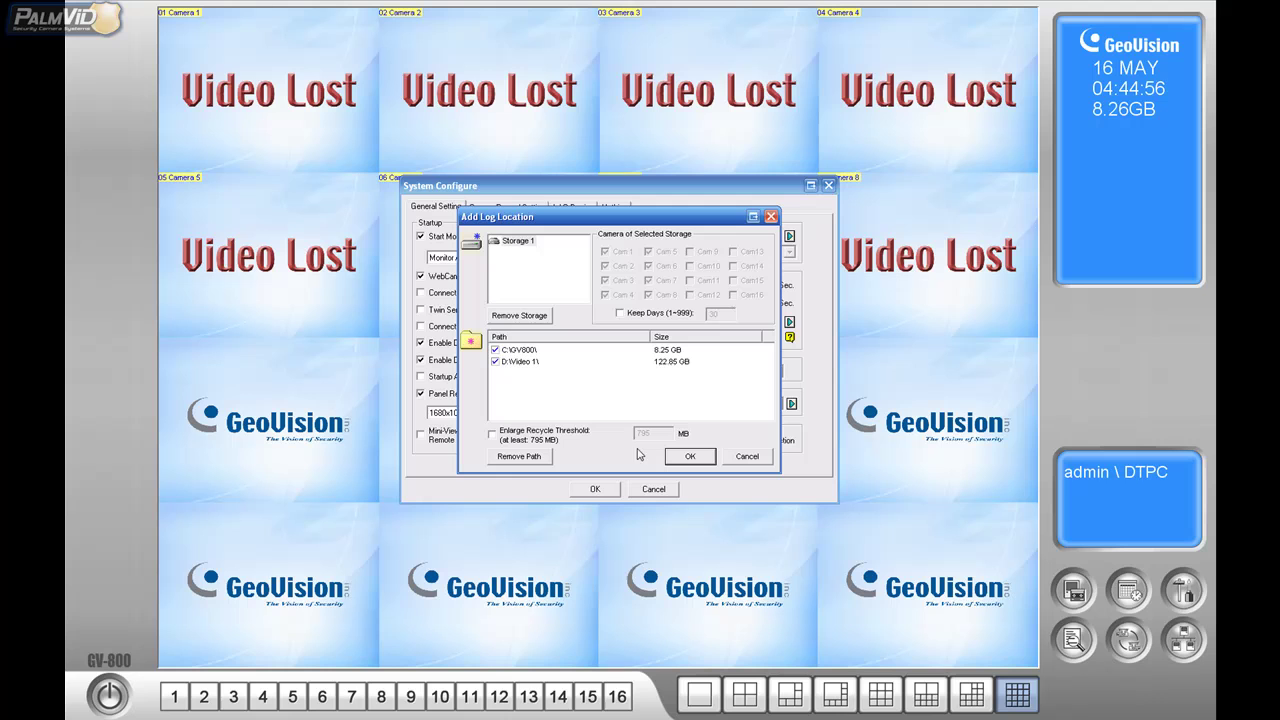
click(528, 350)
click(530, 456)
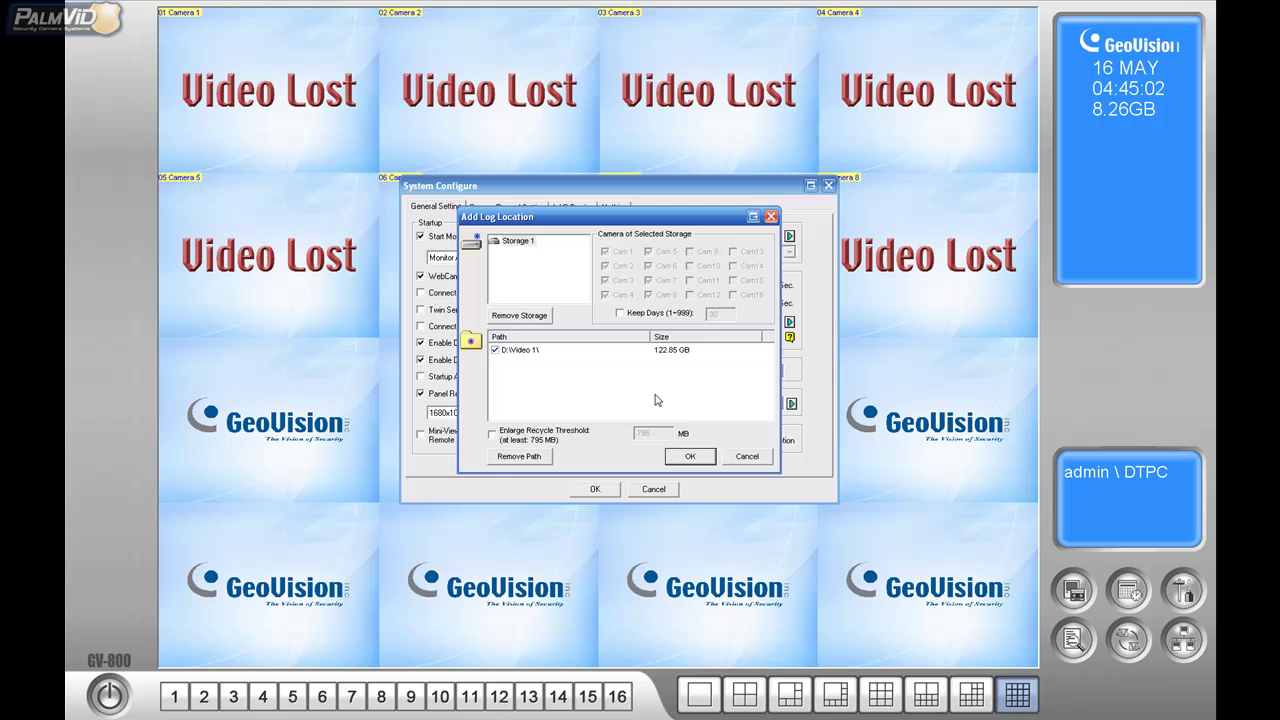
Add the network folder \\ltpc\misc\Test Network\Video 2 as a storage path and save
click(471, 341)
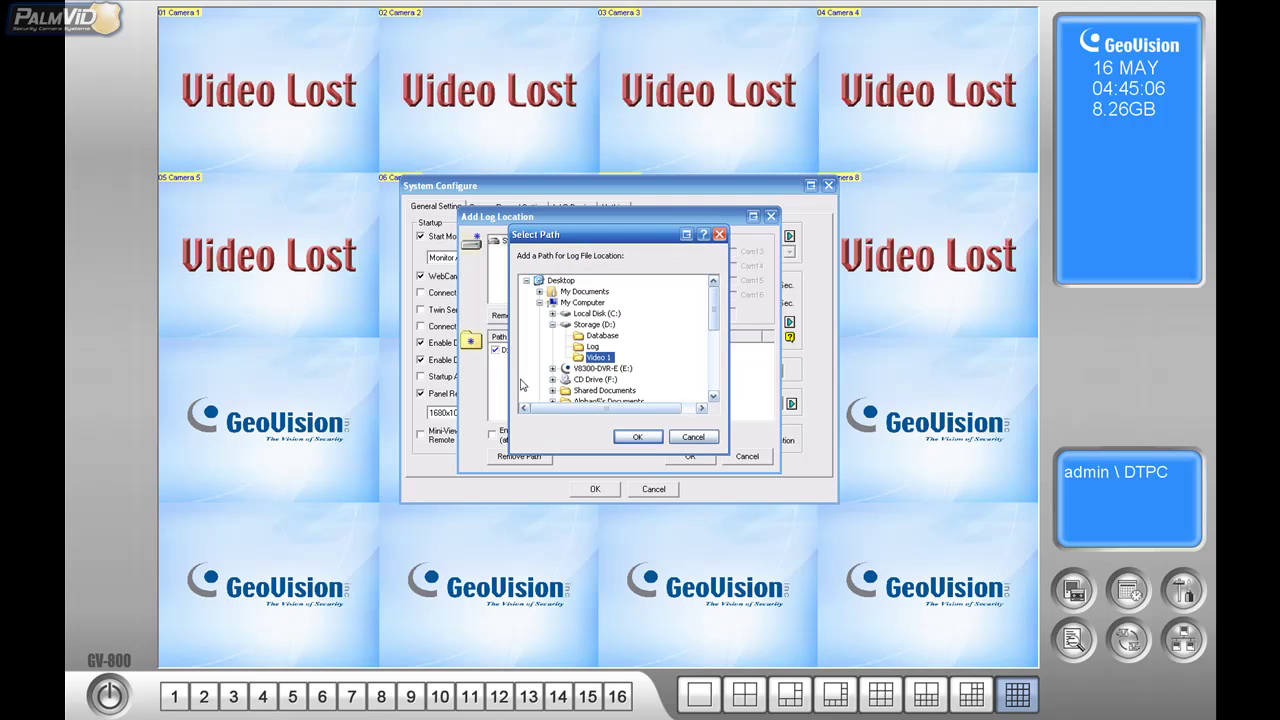
drag(717, 322, 711, 384)
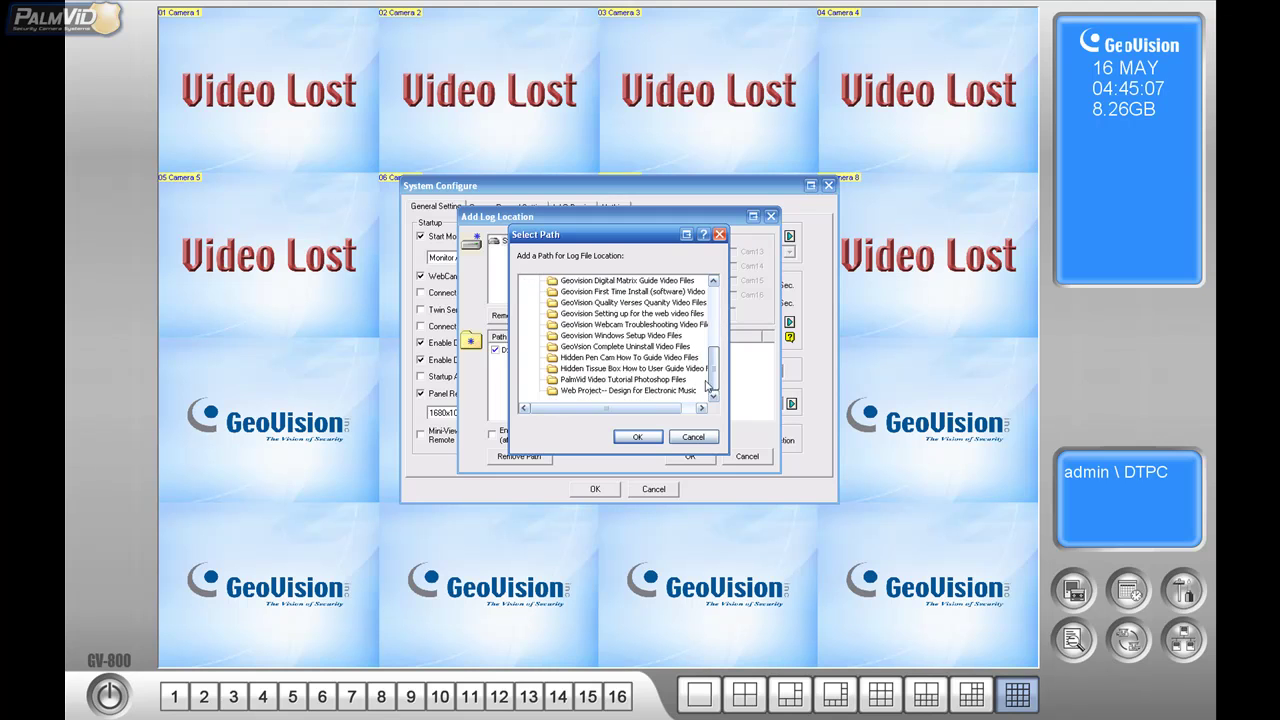
scroll(708, 385, up, 4)
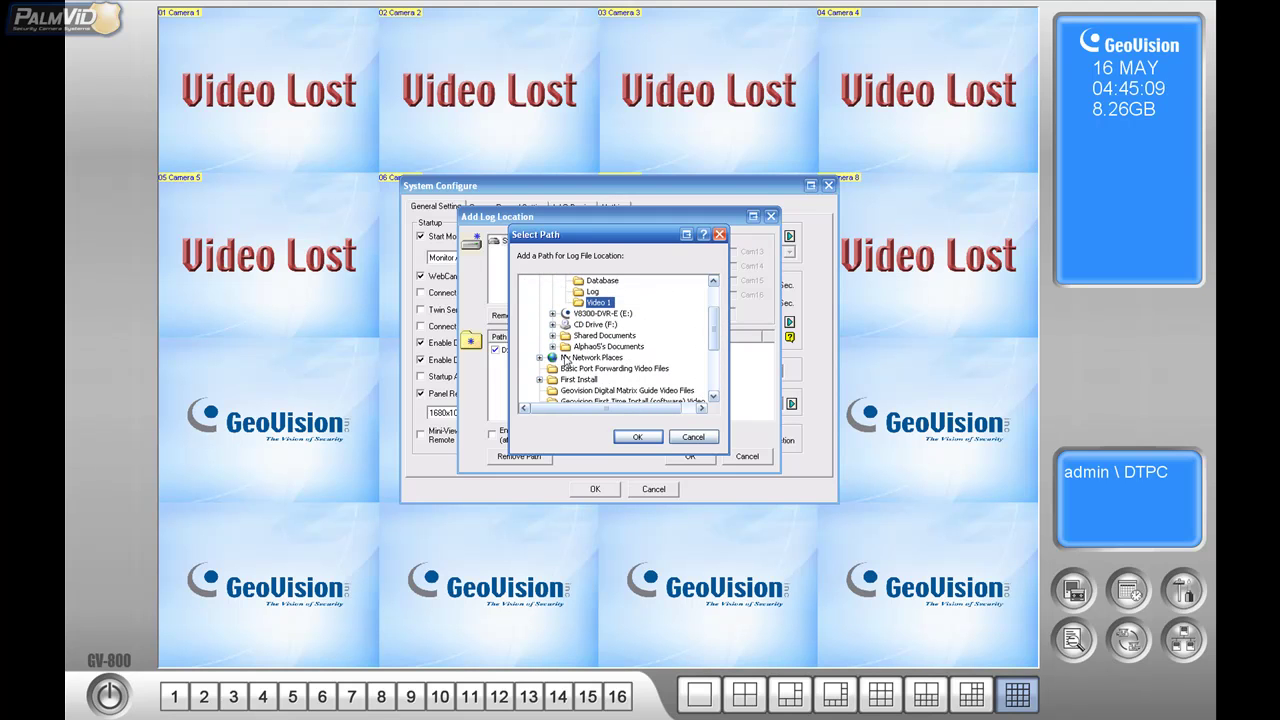
click(540, 358)
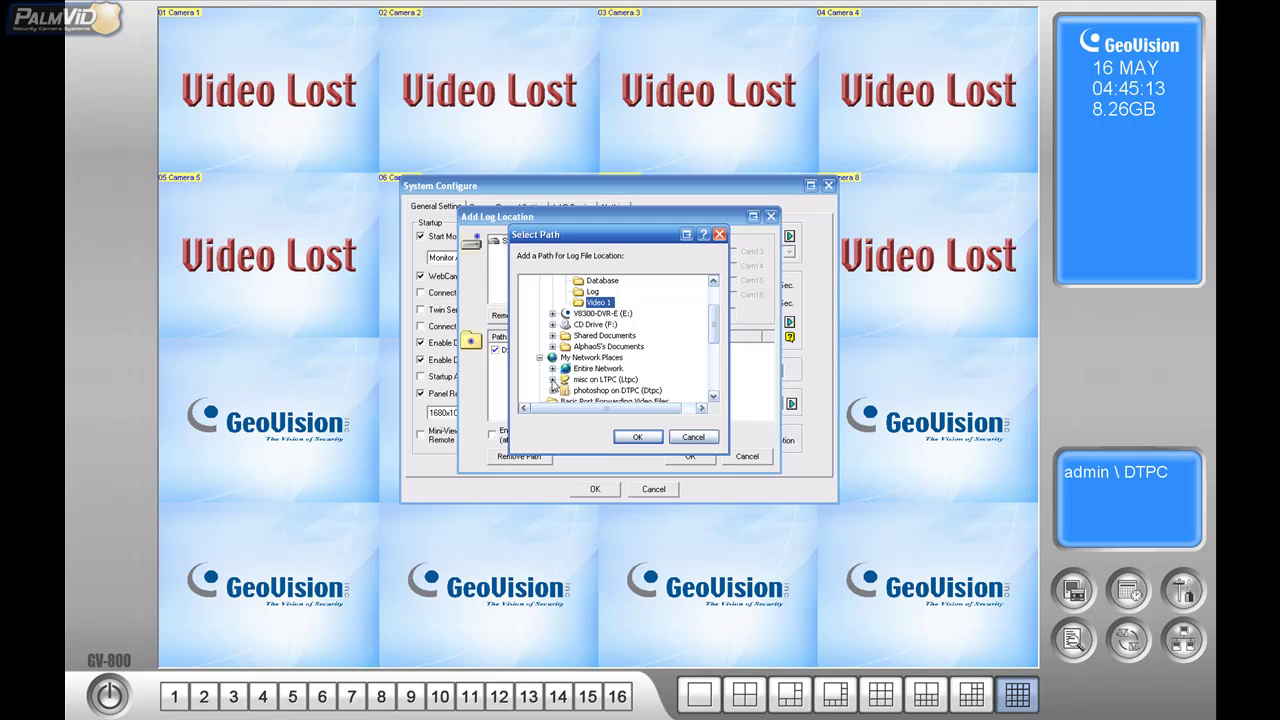
click(552, 380)
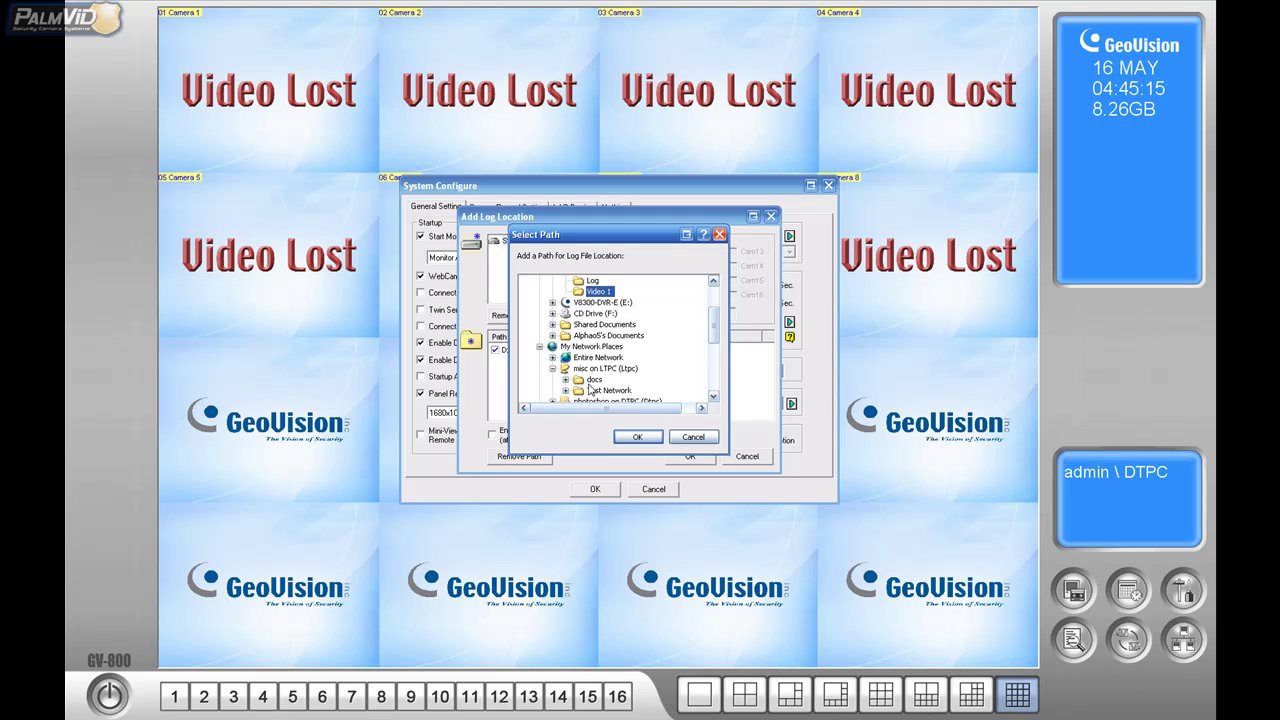
click(565, 390)
click(611, 390)
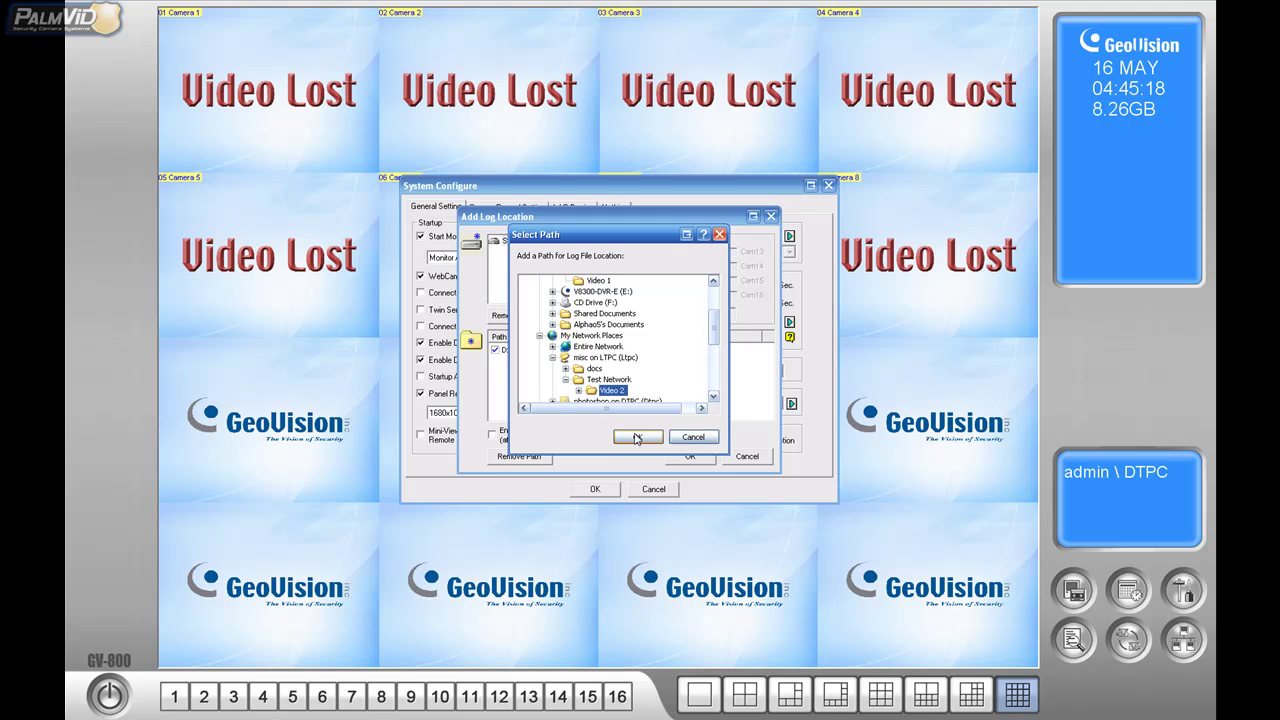
click(636, 438)
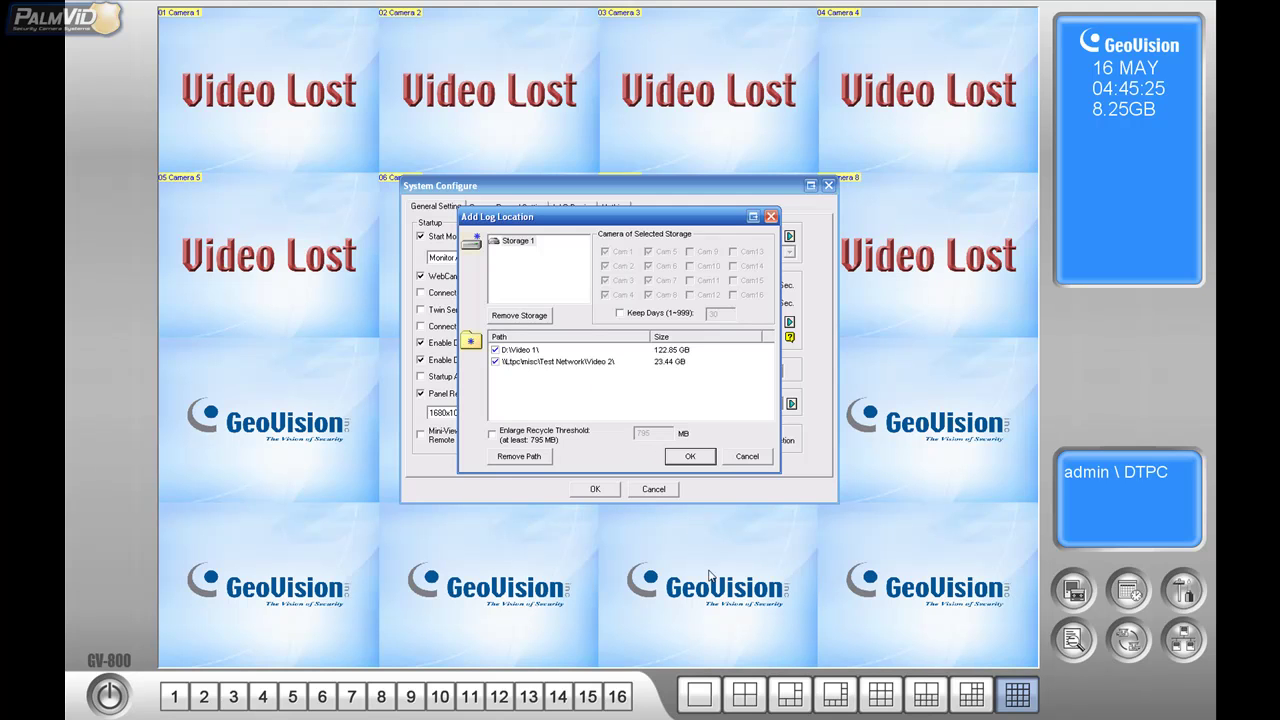
key(Return)
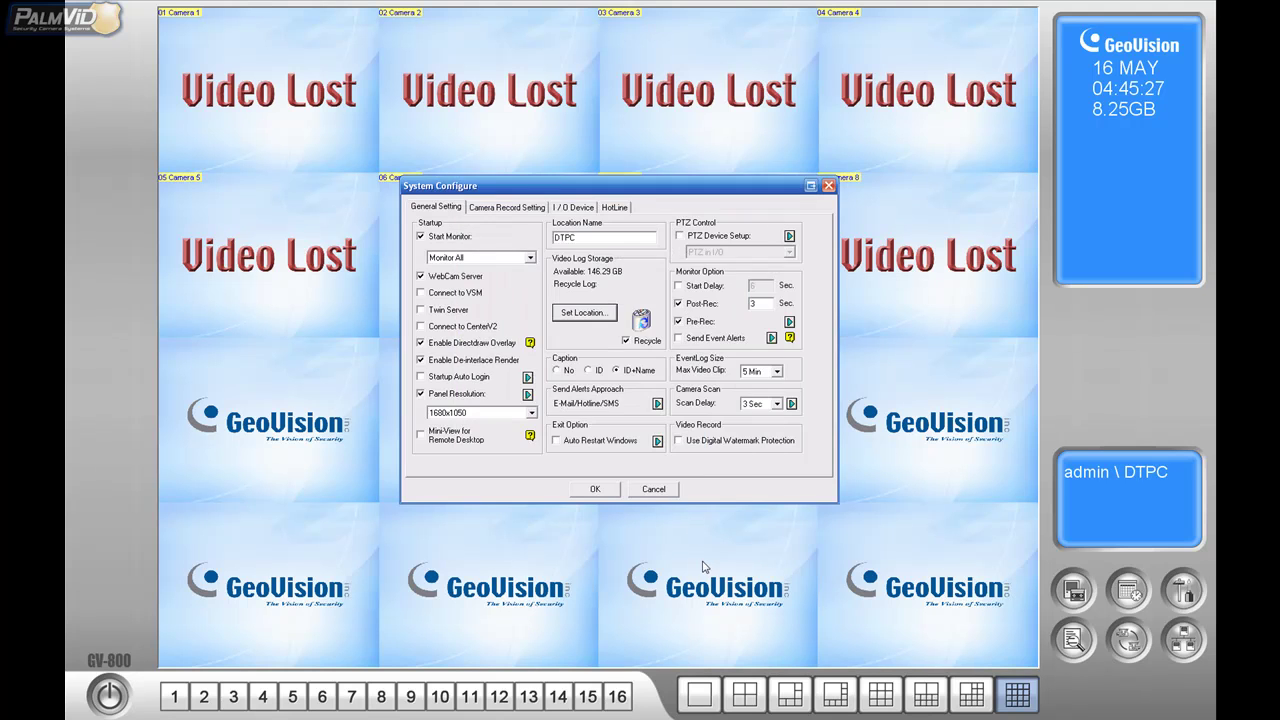
In Camera Record Setting, name the first camera Front Door and Camera 5 Back Door
click(505, 208)
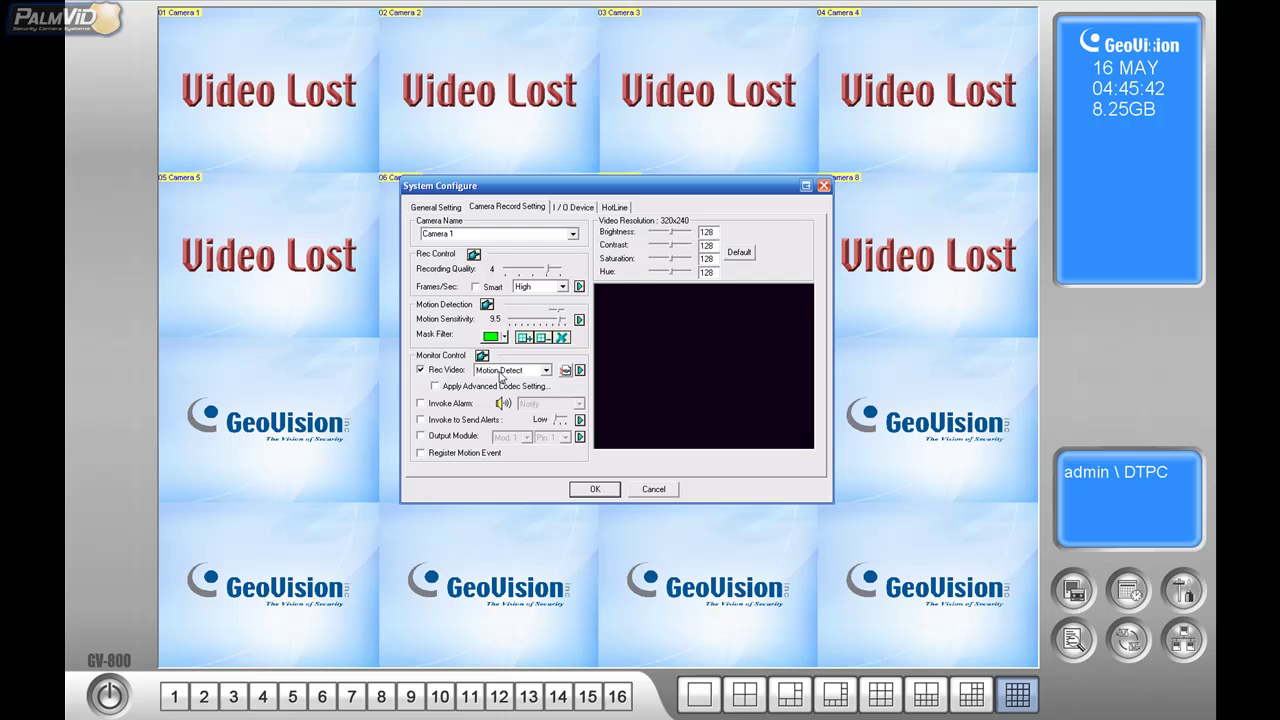
click(566, 371)
click(457, 233)
text(Front Door)
click(566, 233)
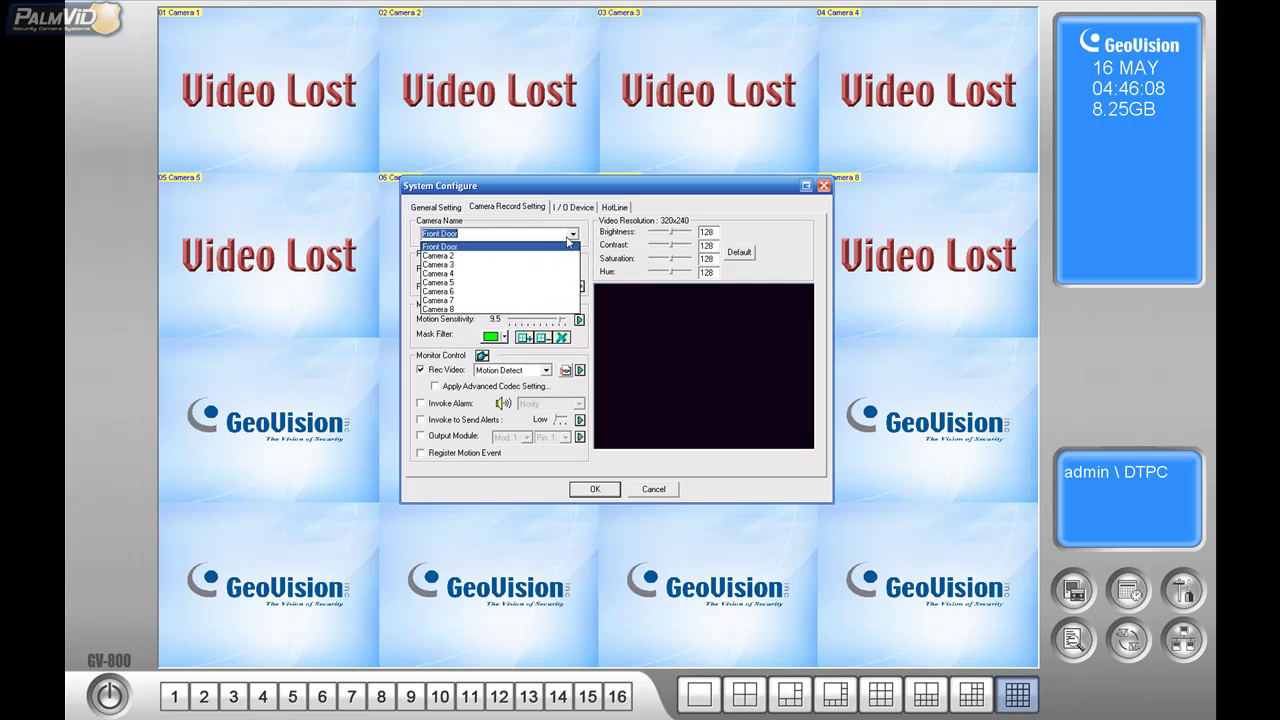
click(535, 283)
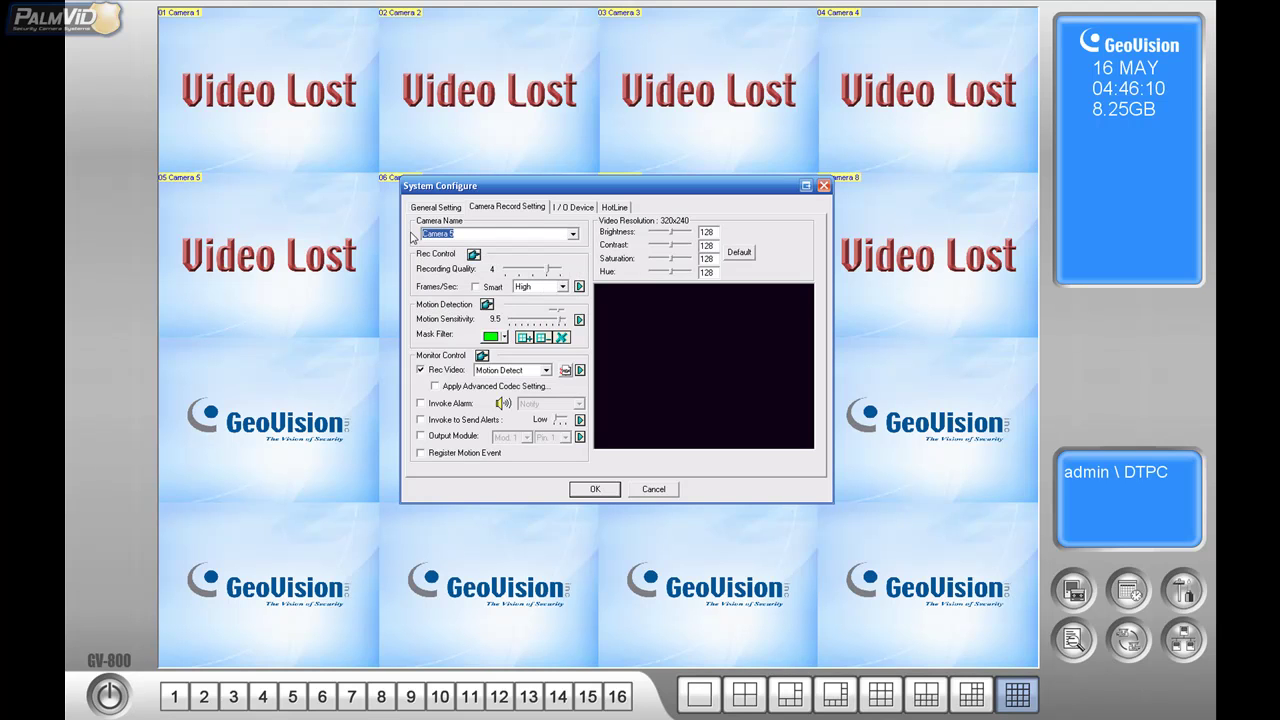
text(Back Door)
Apply the configuration and copy the current database files to the new folder
click(591, 490)
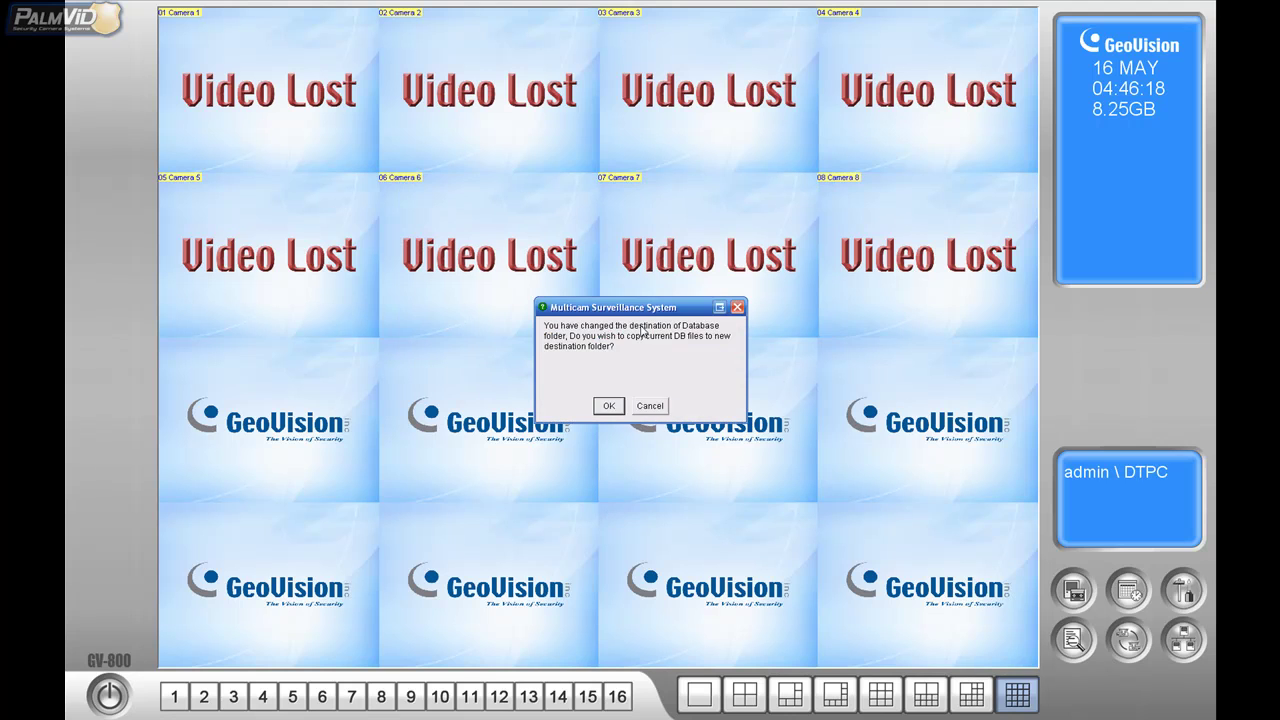
click(608, 405)
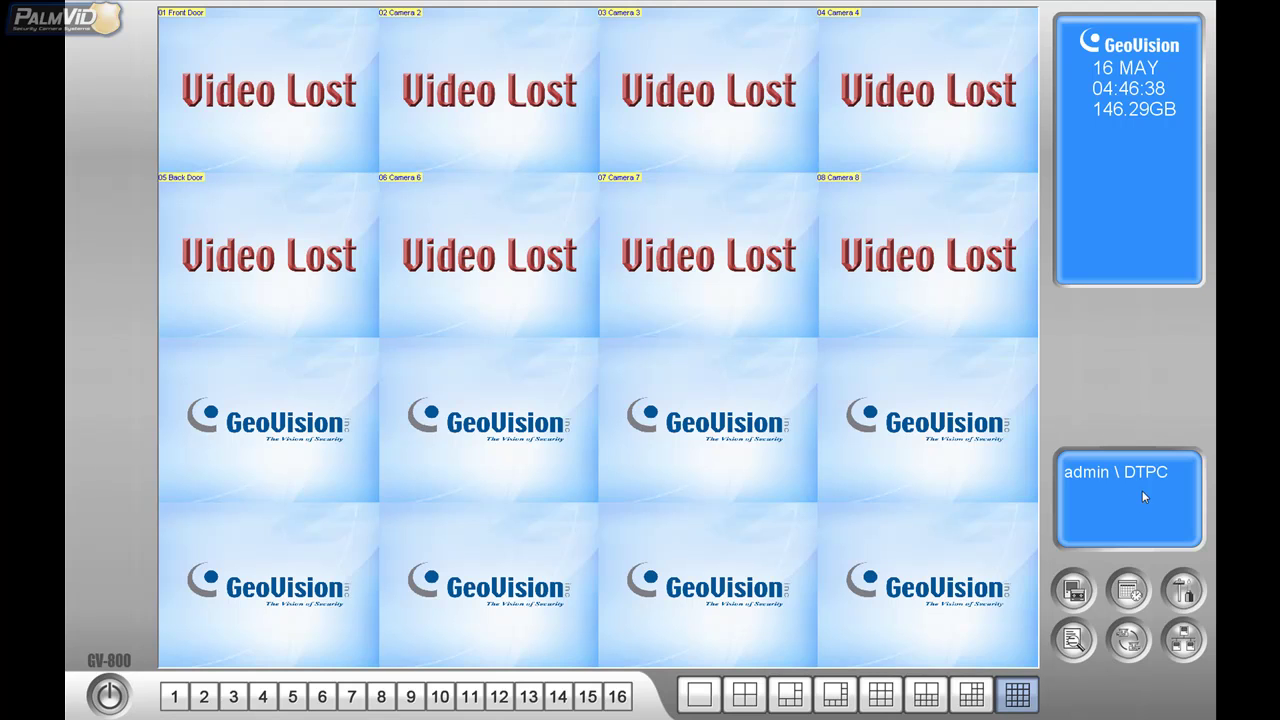
click(1183, 592)
mouse_move(1174, 597)
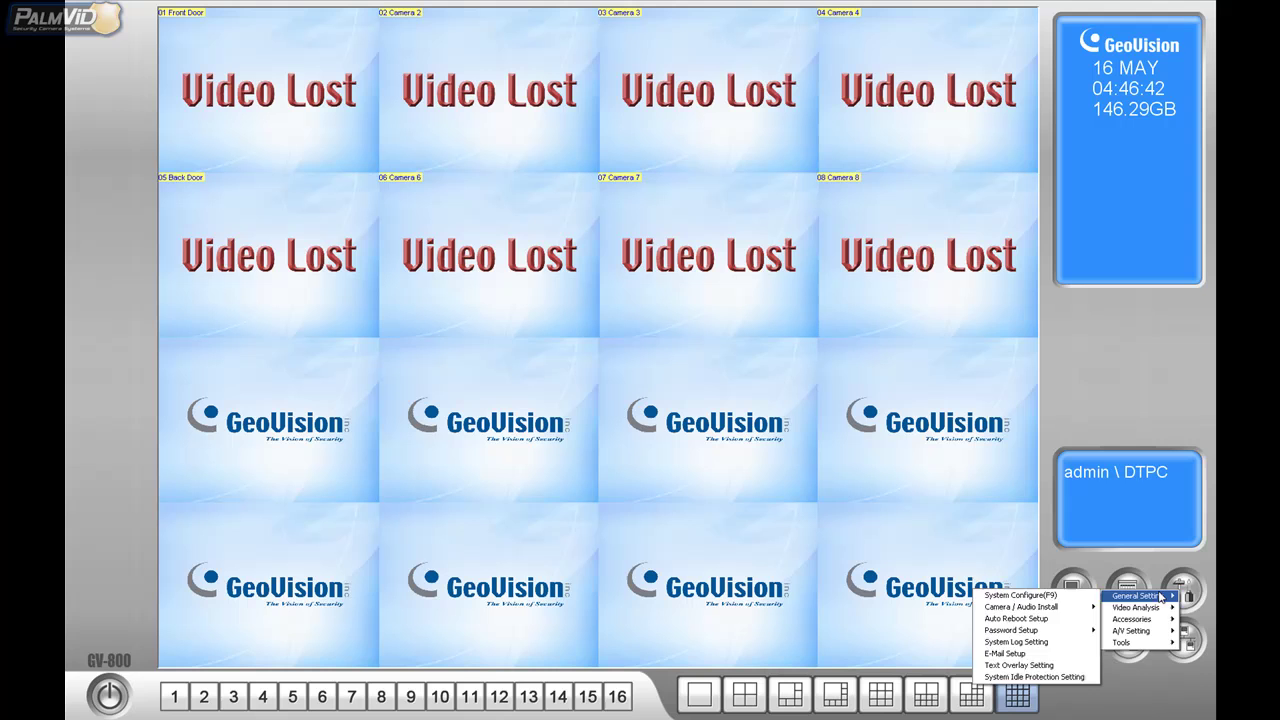
Uncheck the 30-day Keep Days limit and save the system log to D:\Log\
click(1042, 645)
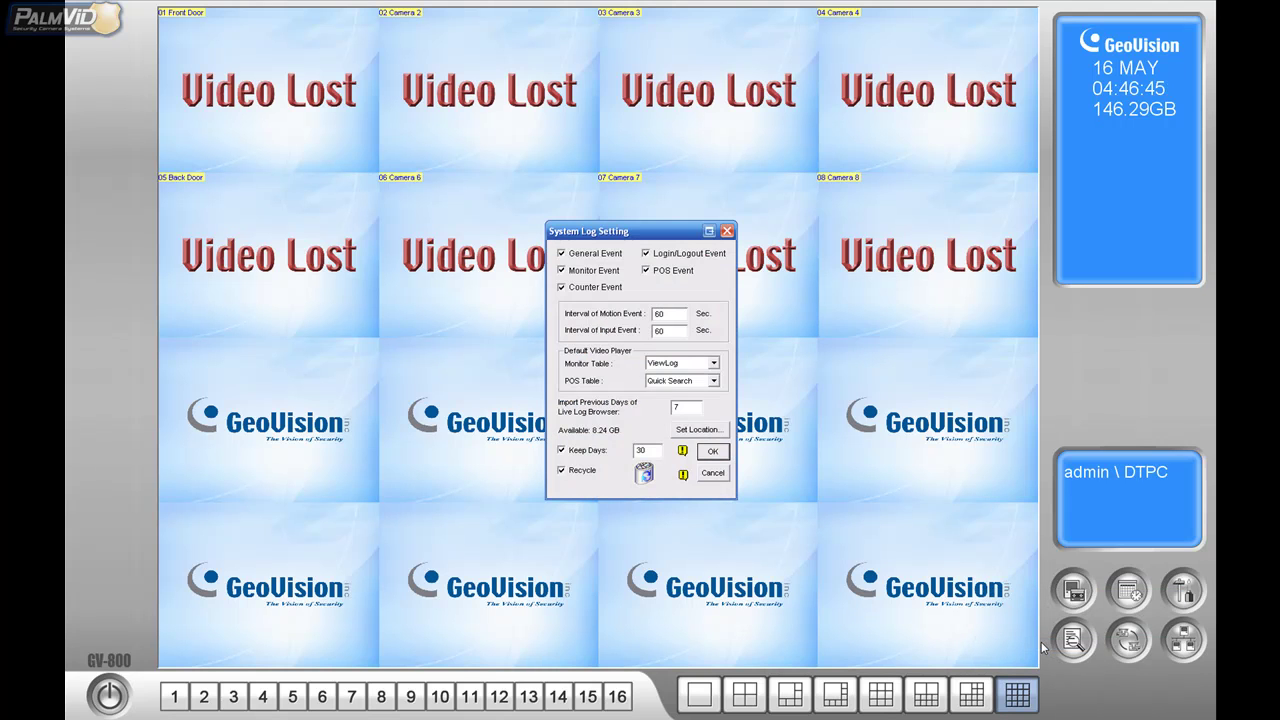
click(562, 450)
click(698, 432)
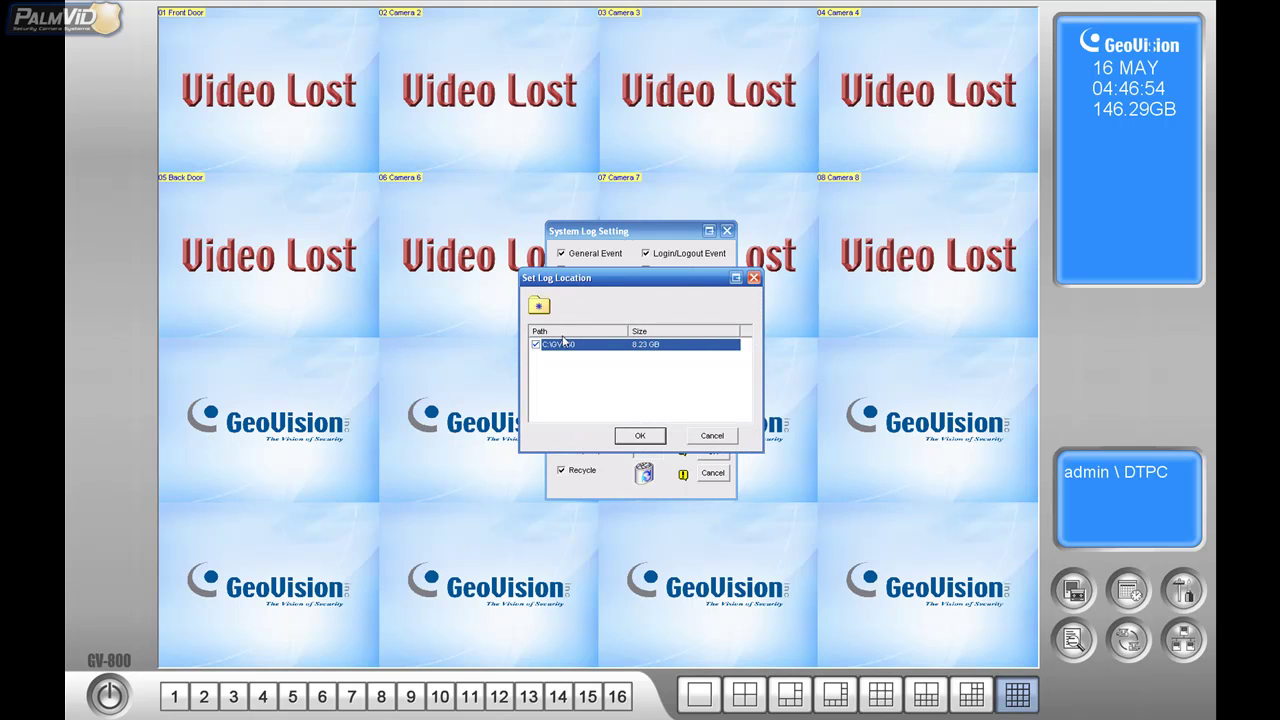
click(538, 307)
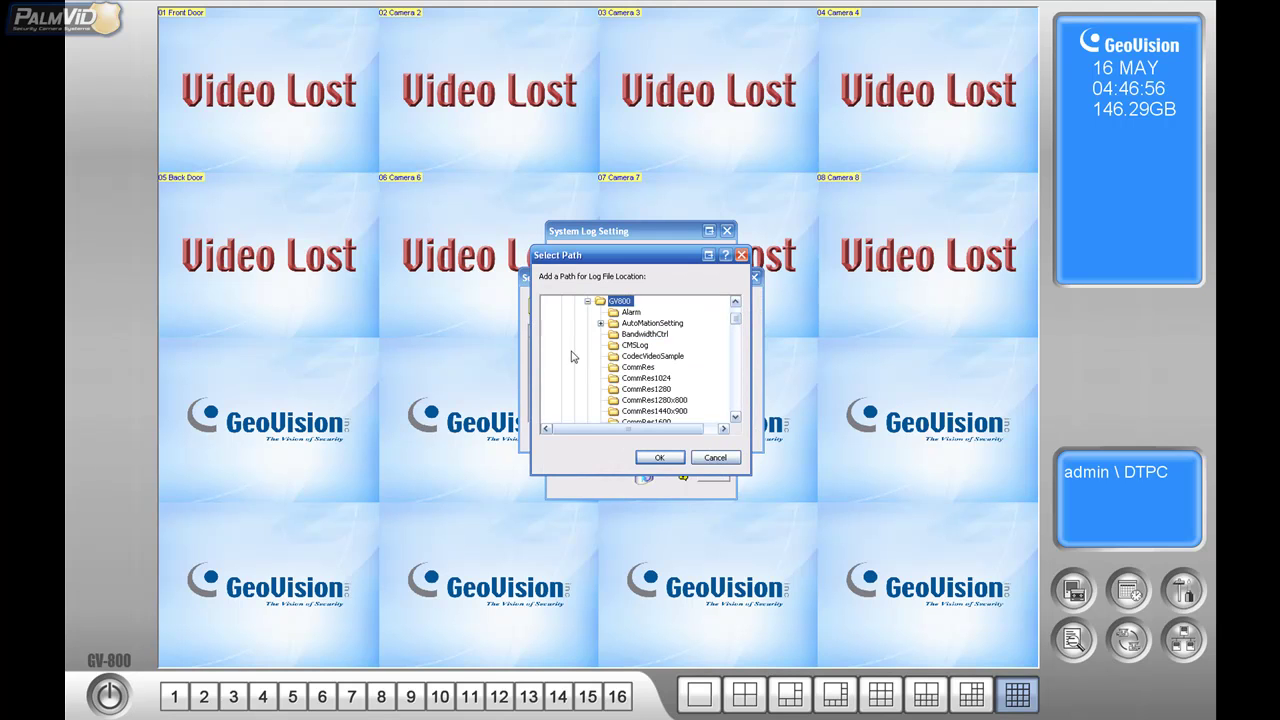
click(588, 302)
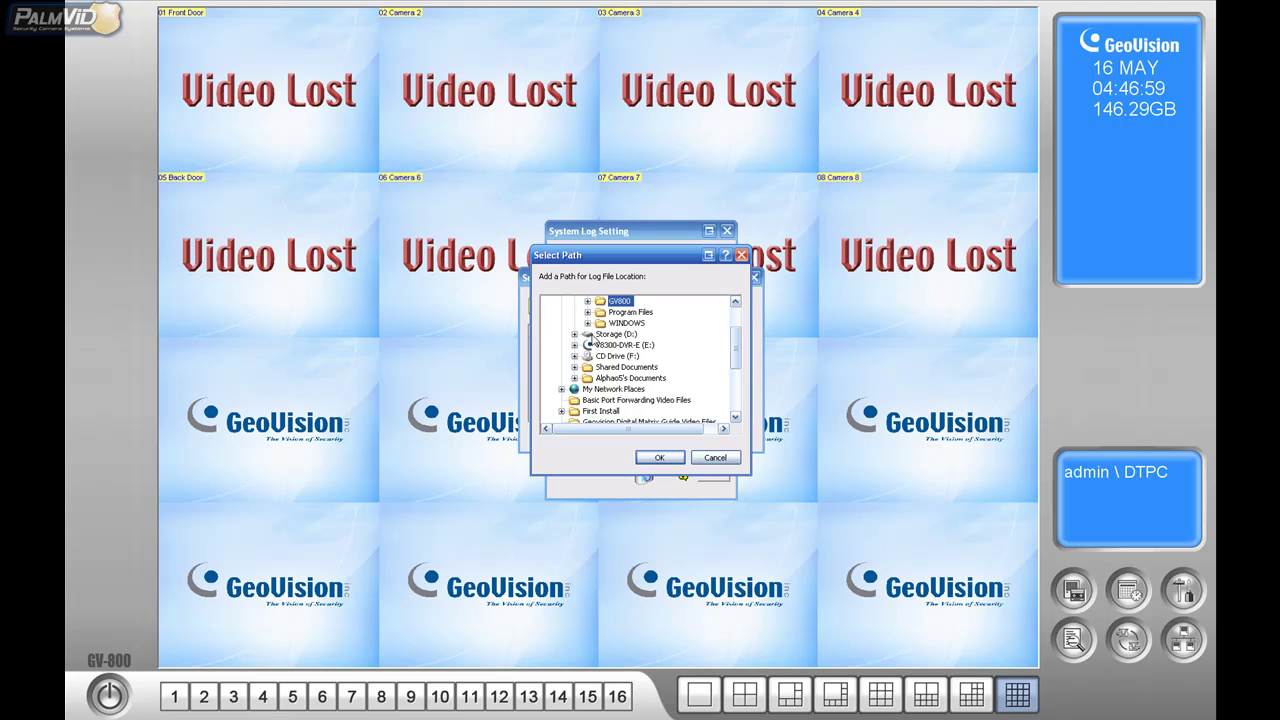
click(576, 335)
click(614, 356)
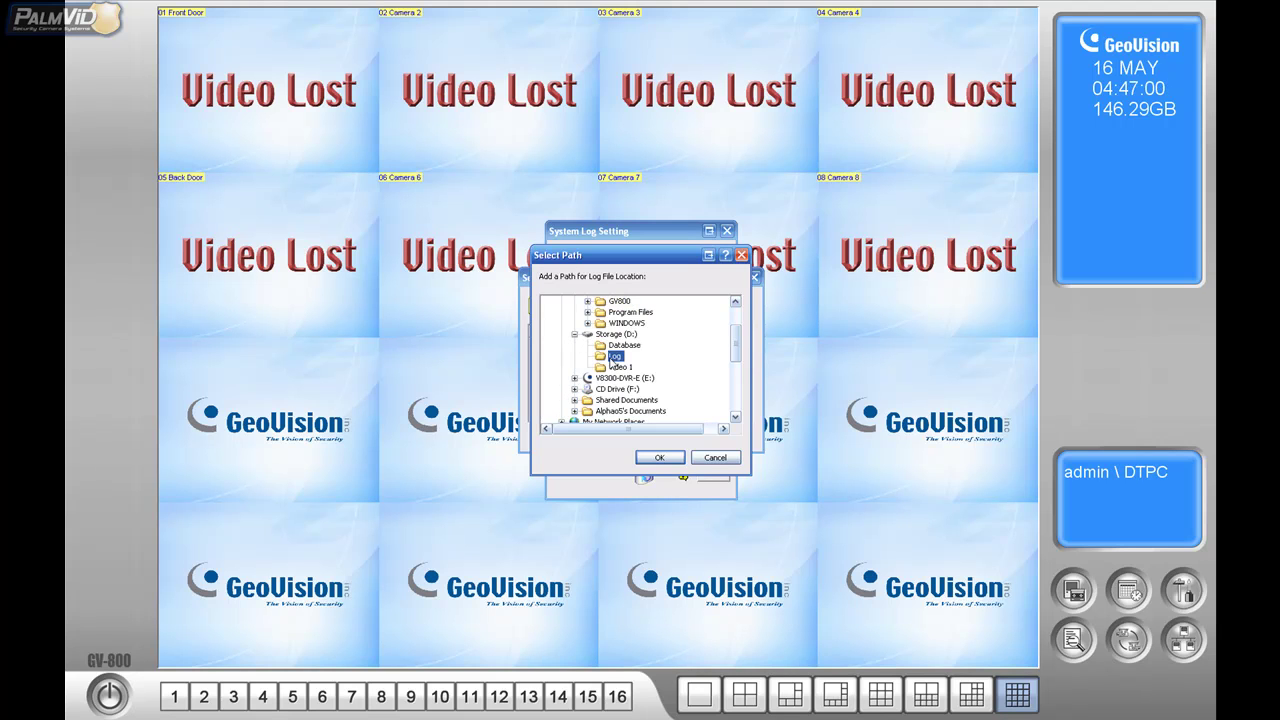
click(659, 457)
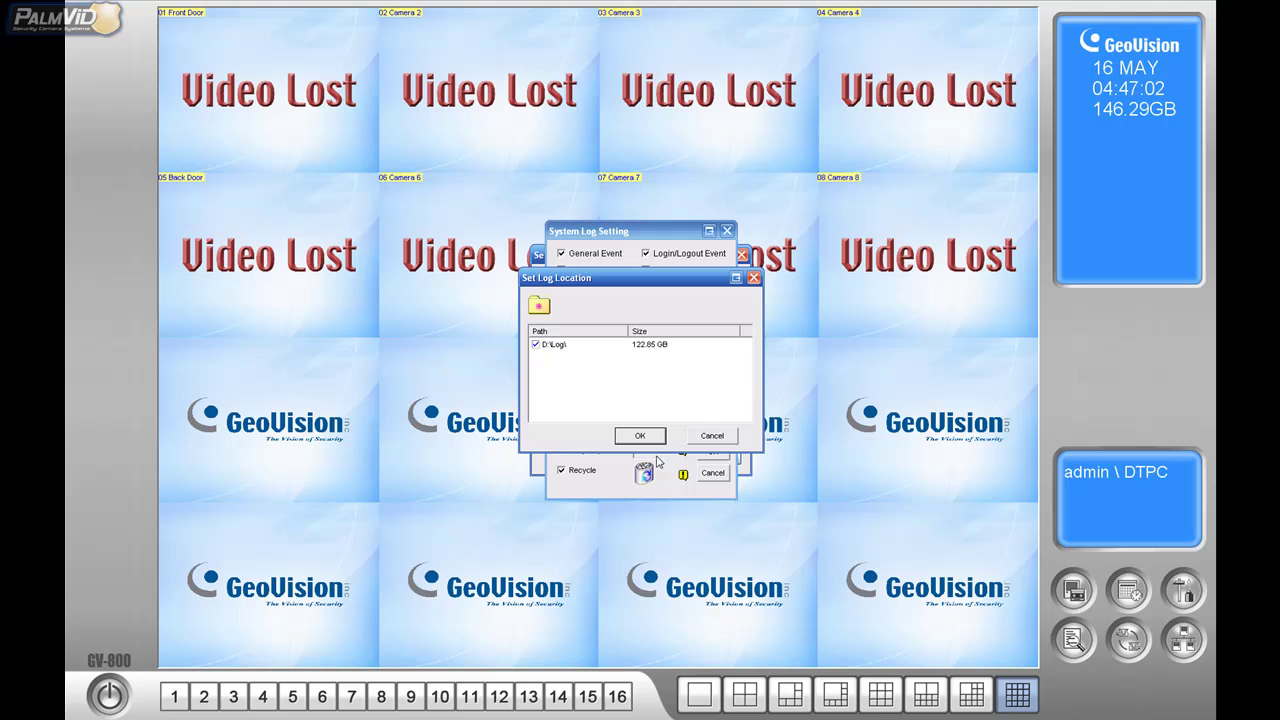
click(640, 437)
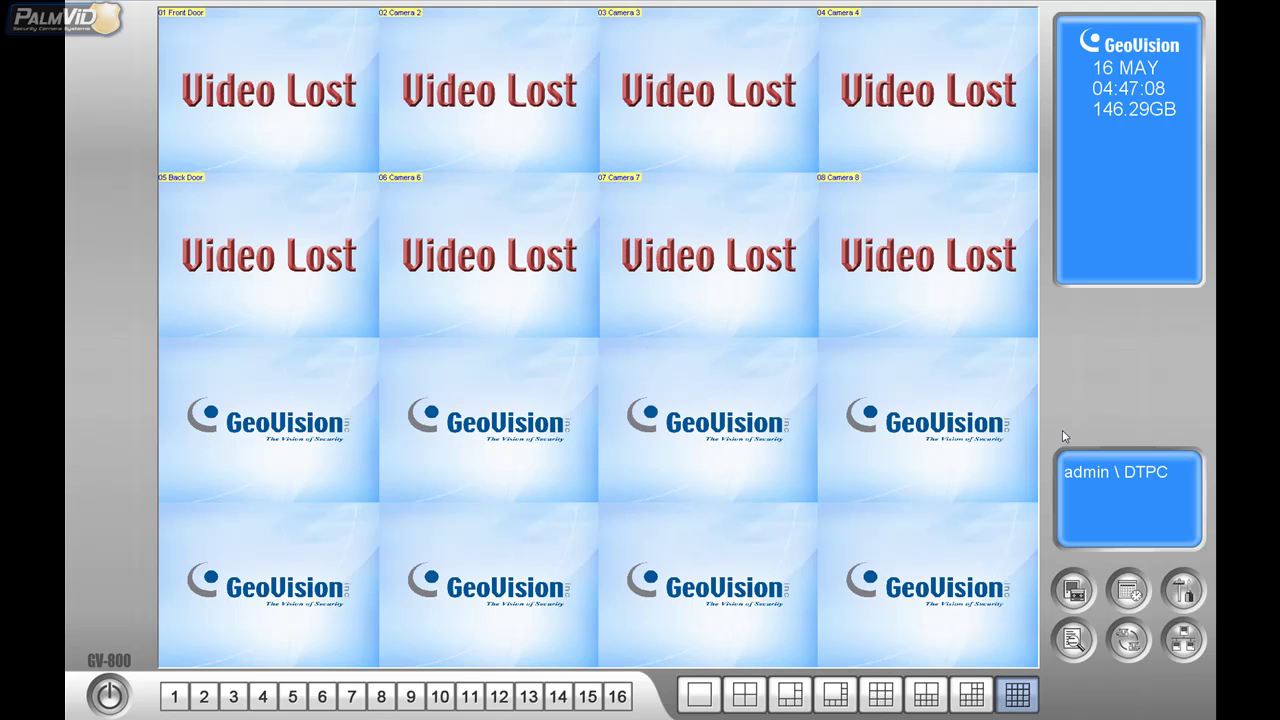
Enable idle-protection Auto Monitoring of all cameras with a 10-second idle timeout
click(1181, 590)
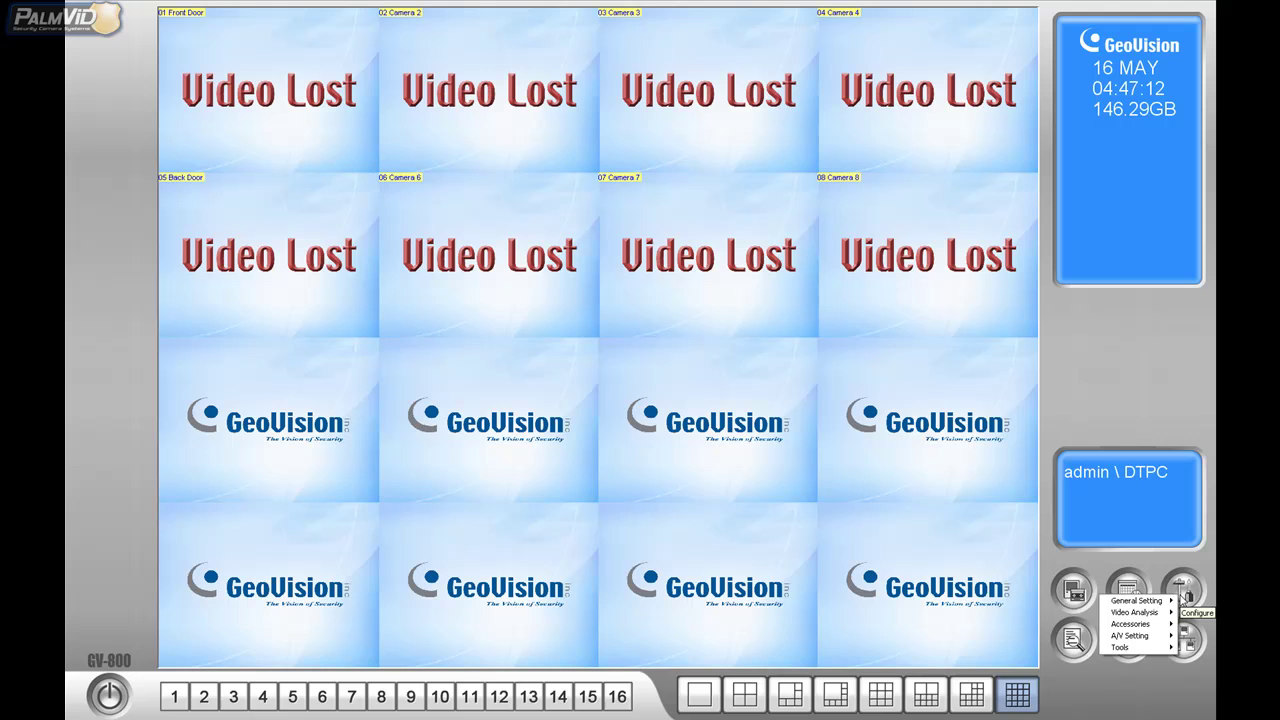
mouse_move(1167, 602)
mouse_move(1030, 636)
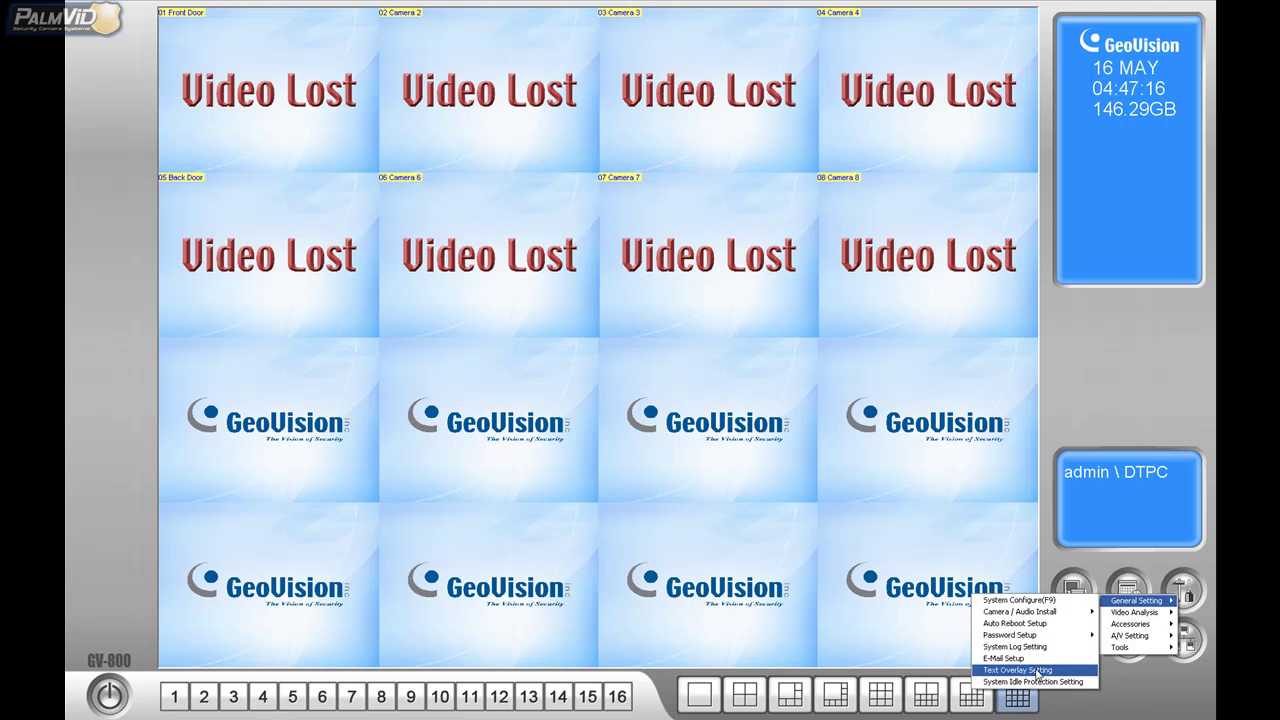
click(1035, 682)
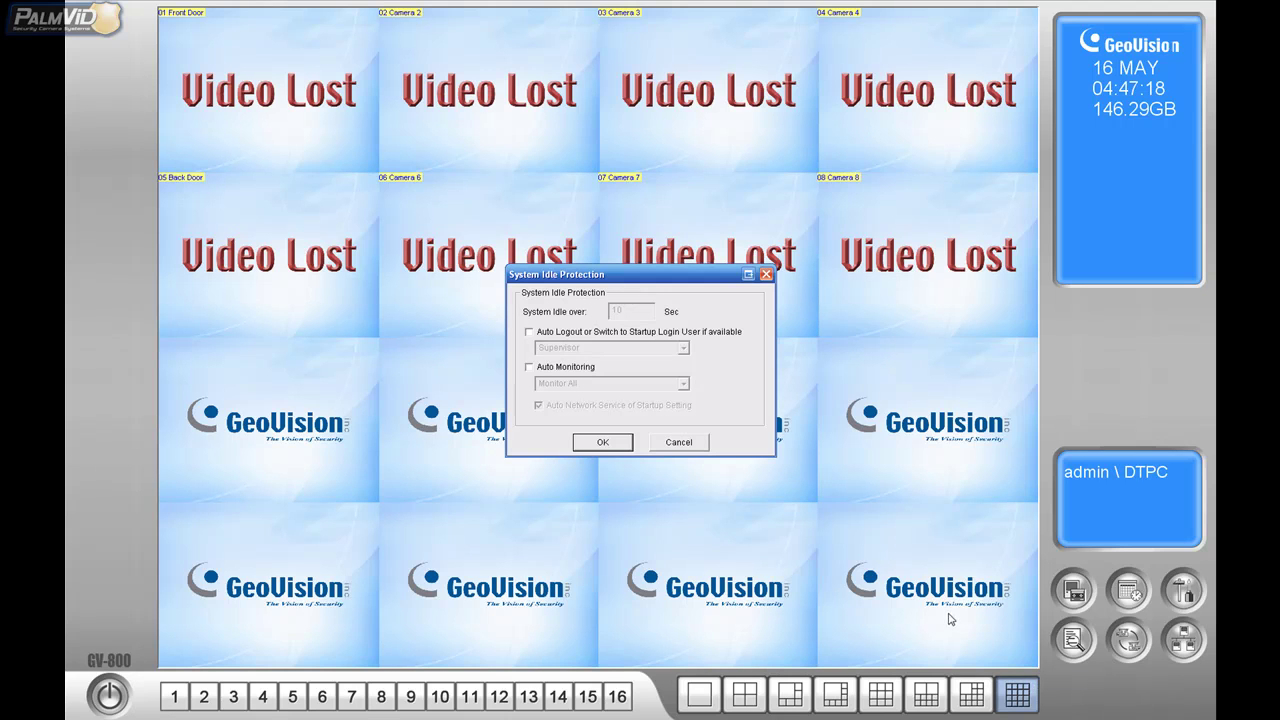
click(530, 368)
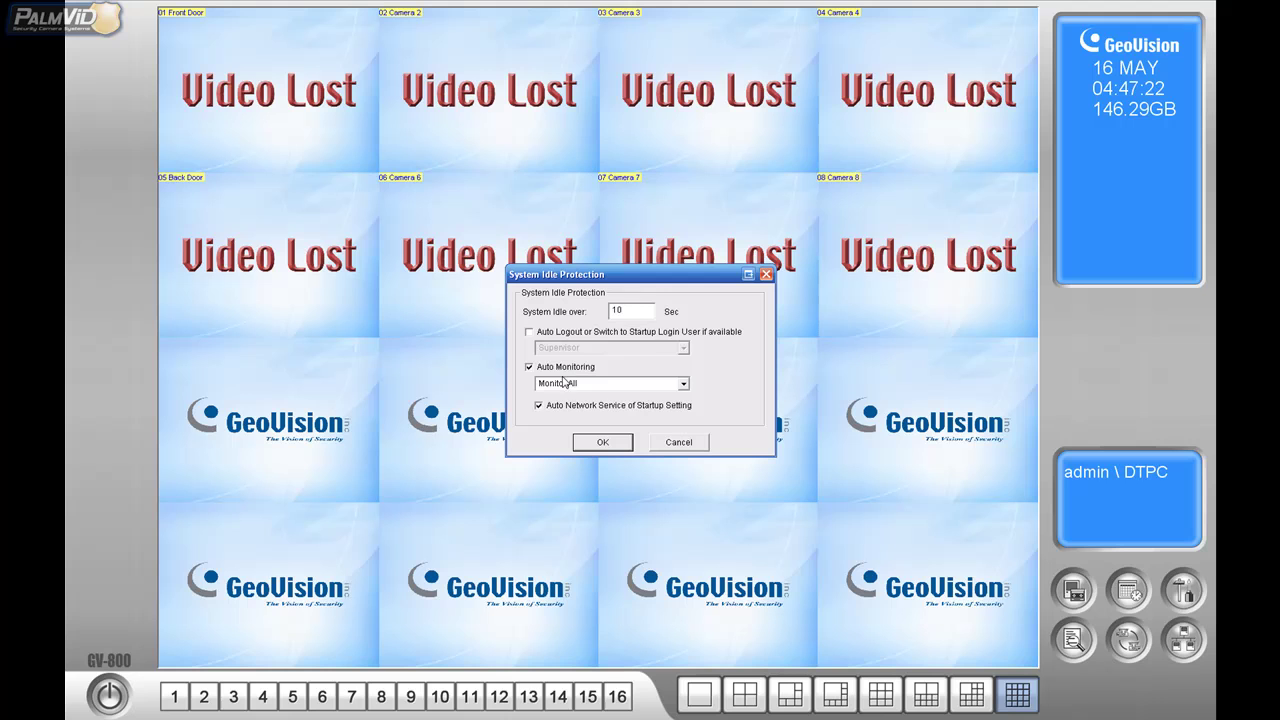
double_click(627, 310)
text(30)
double_click(622, 310)
text(10)
click(603, 442)
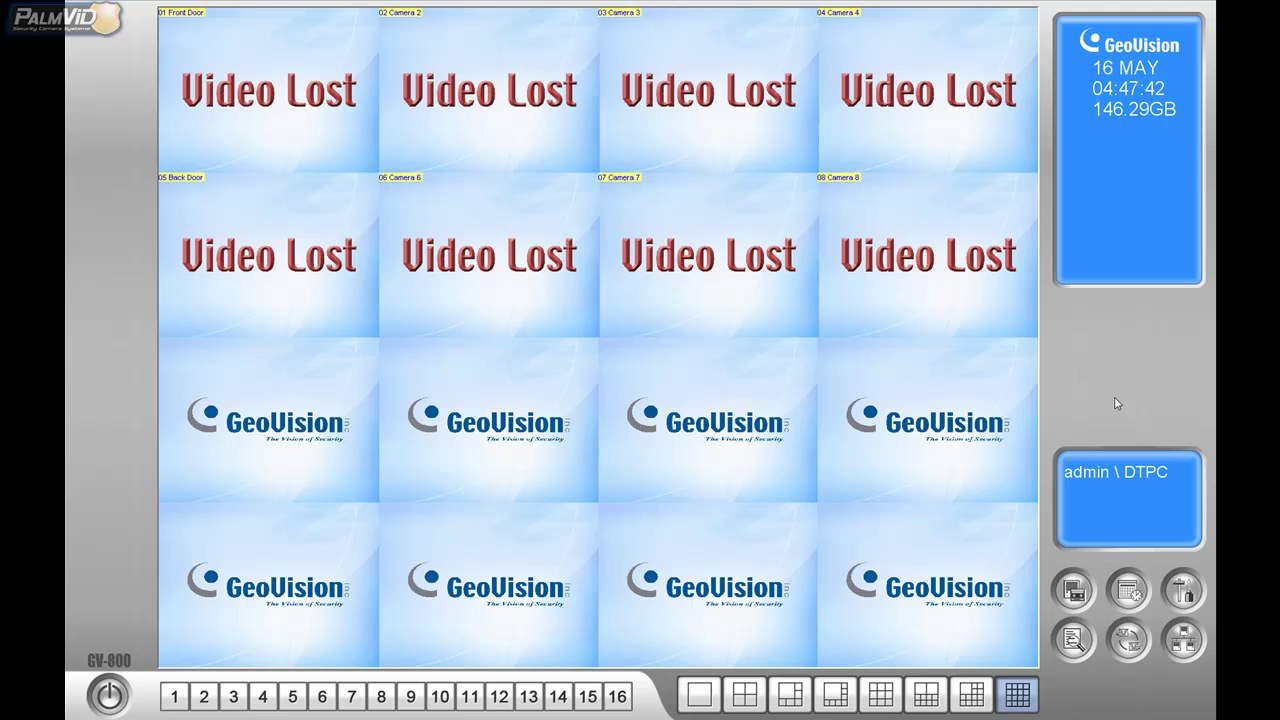
Change the WebCam Server HTTP port from 80 to 81 in its Server settings
click(1186, 638)
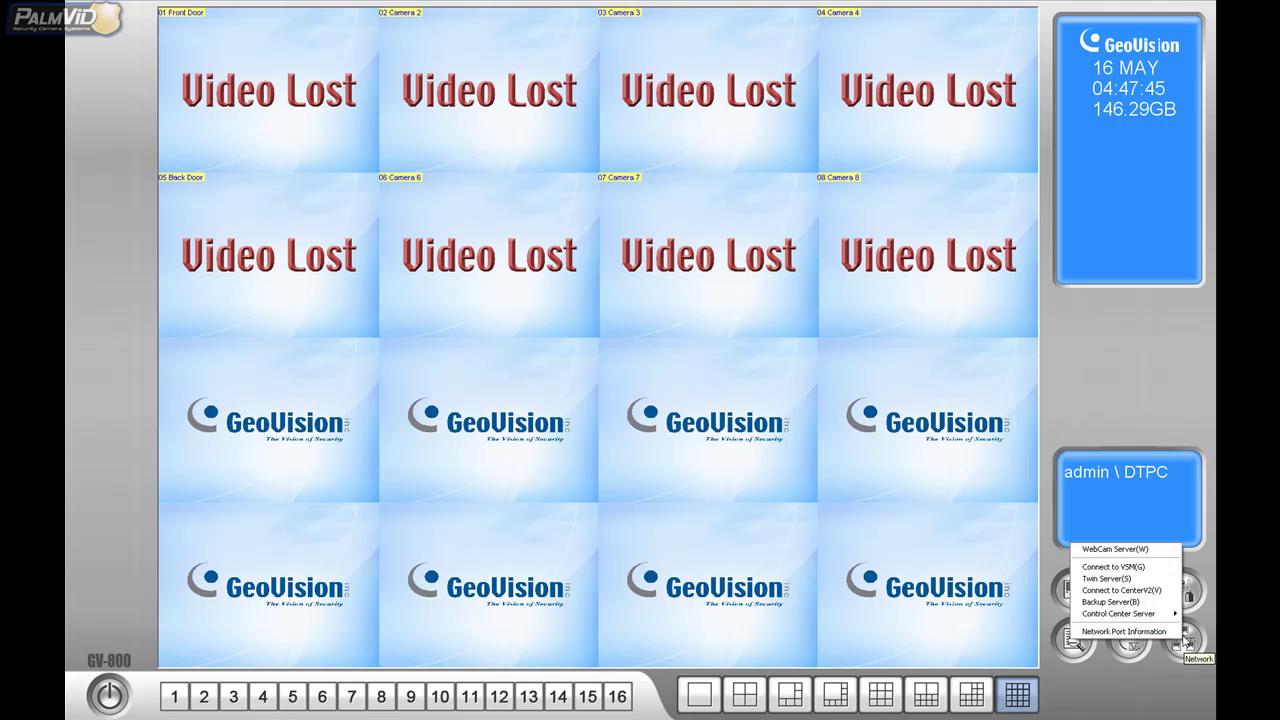
click(1148, 550)
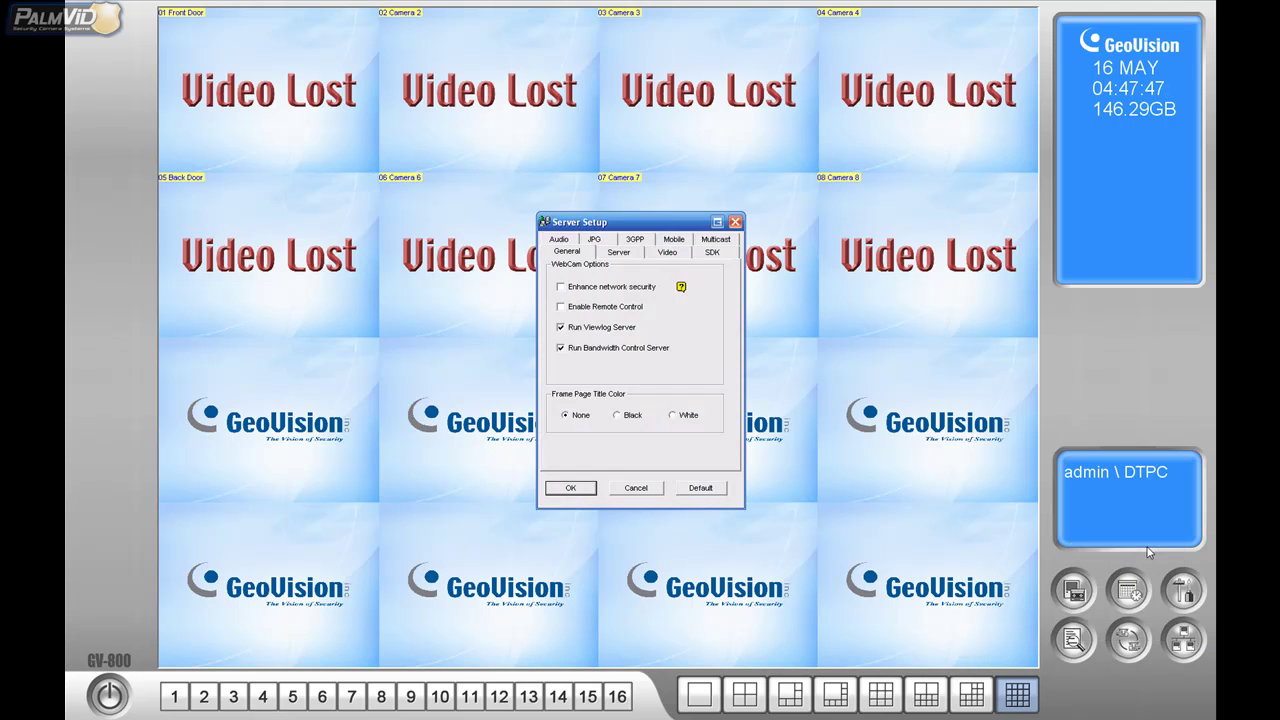
click(617, 256)
drag(665, 323, 635, 323)
text(81)
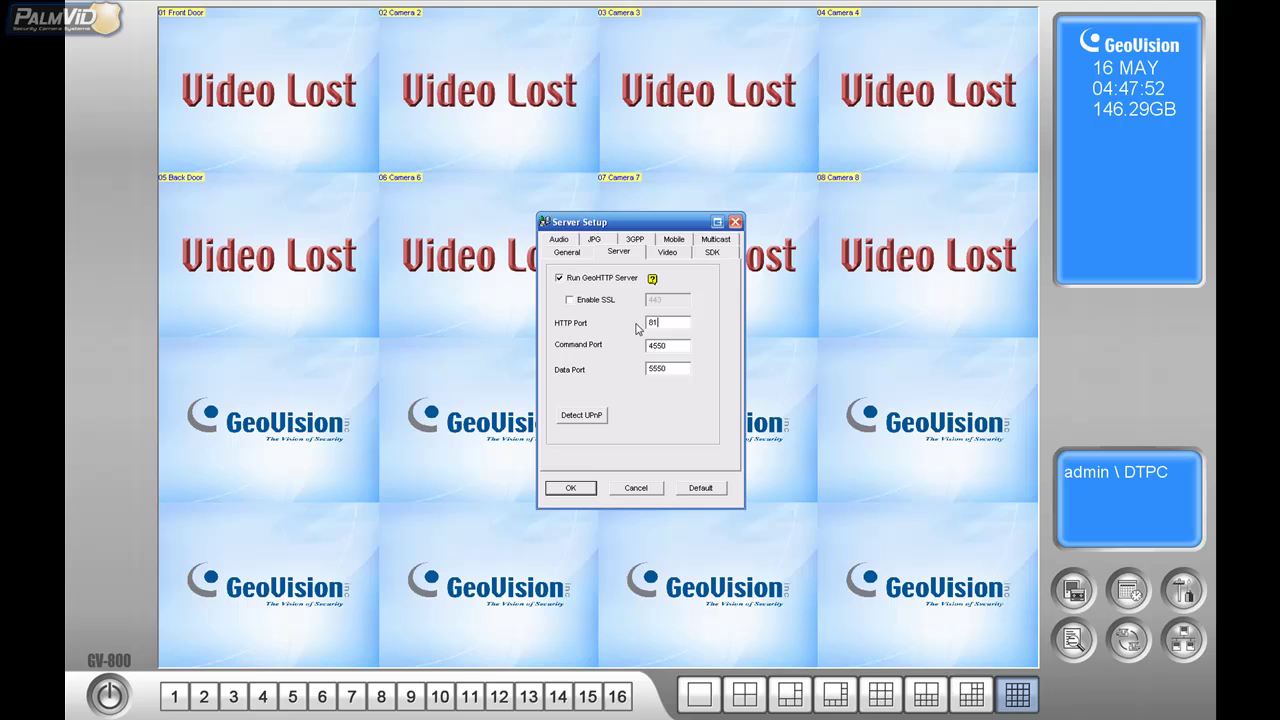
text(00)
Set the WebCam server's maximum image size to Actual size
click(664, 253)
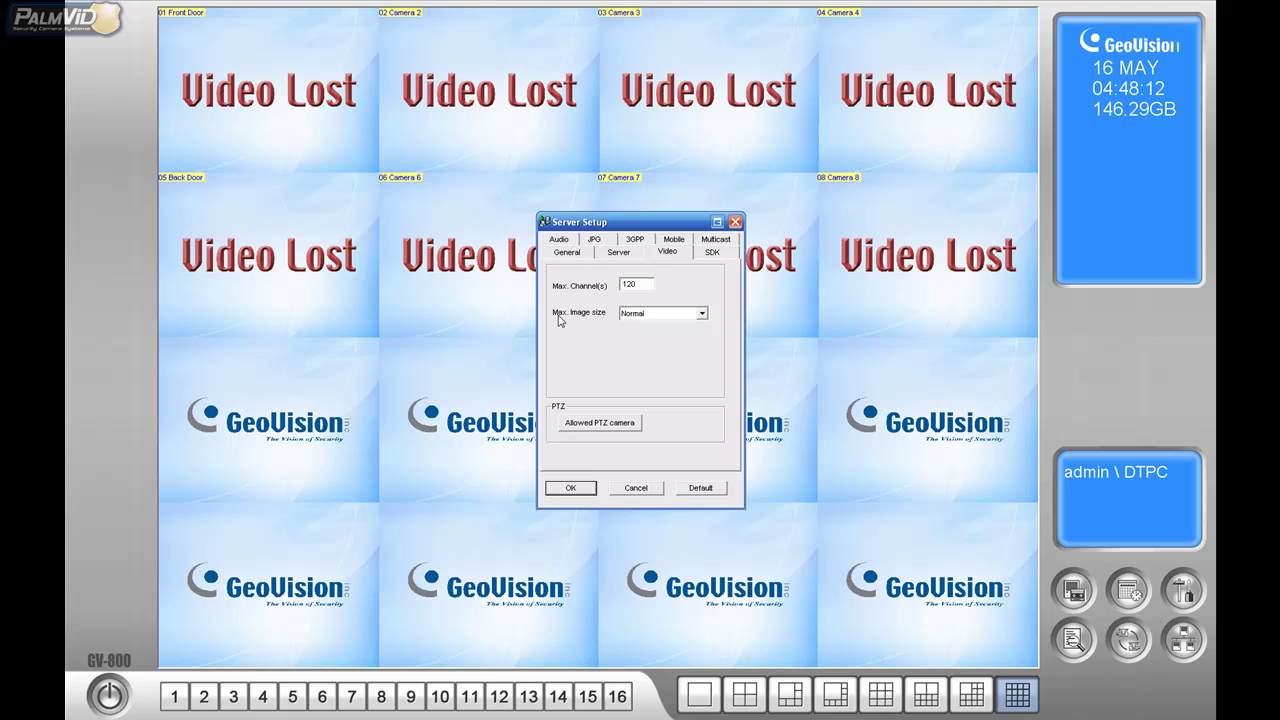
click(702, 314)
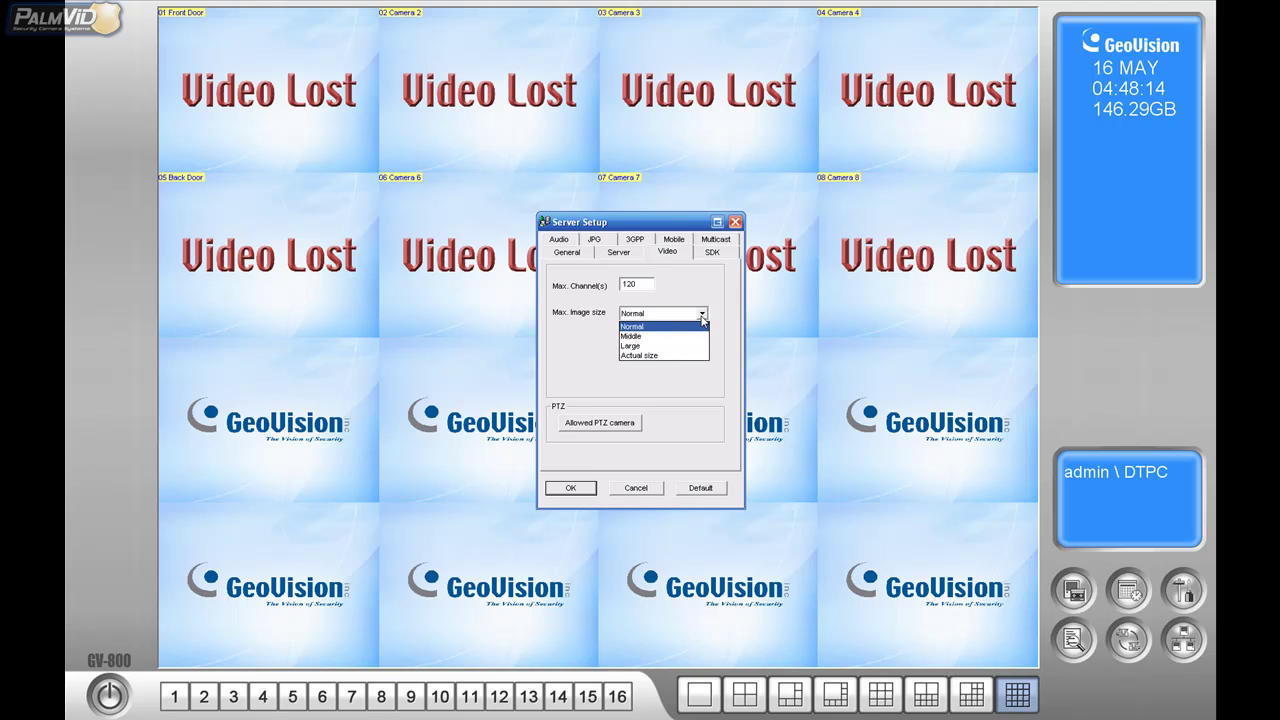
click(676, 356)
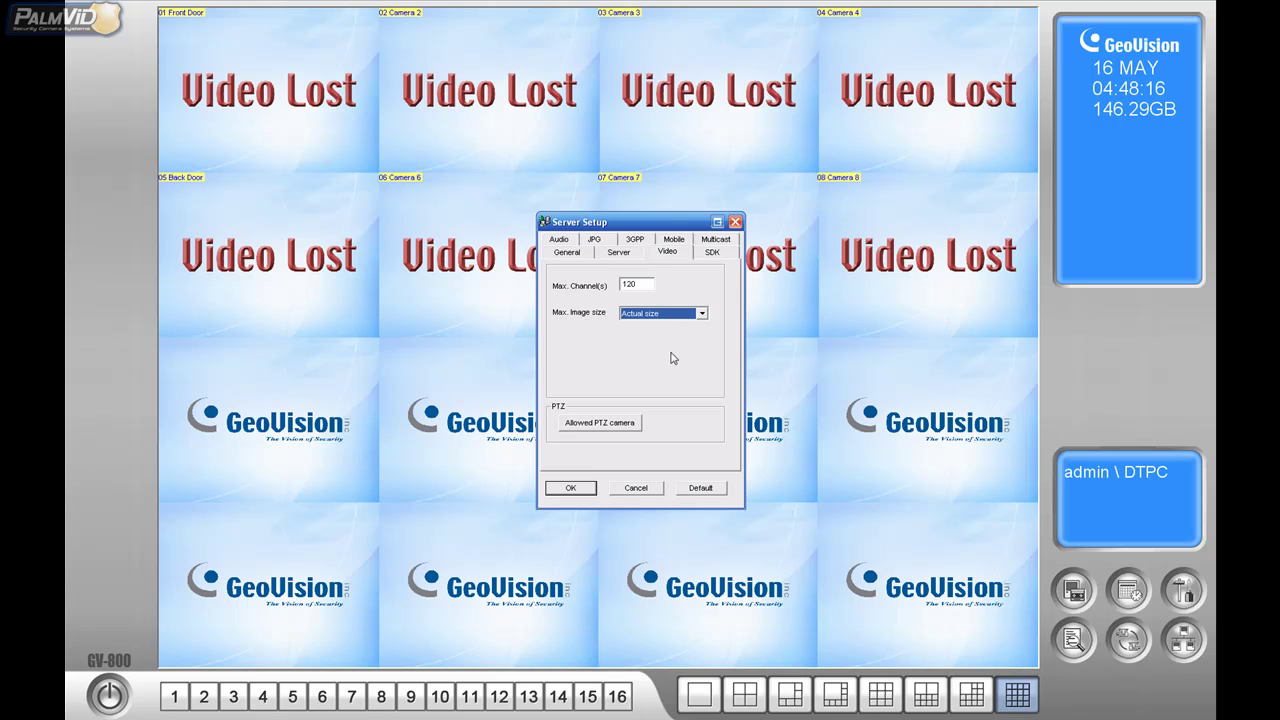
Enable the mobile viewing service for the WebCam server
click(677, 240)
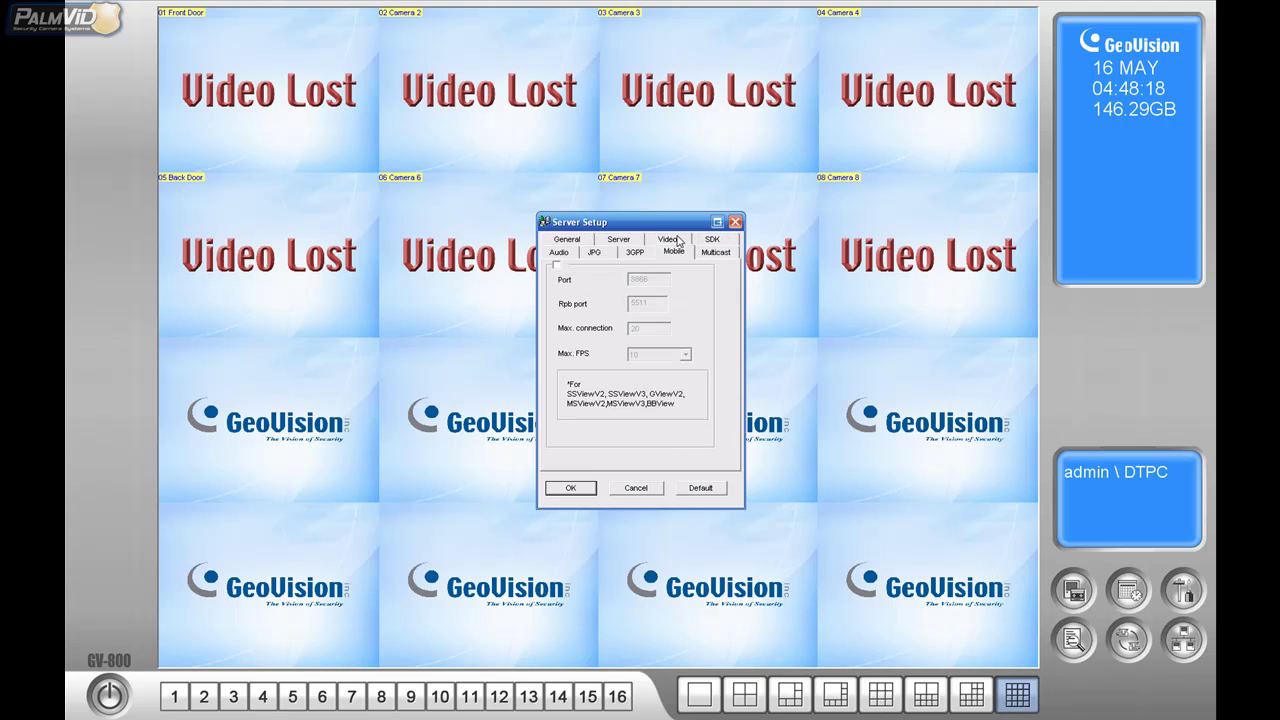
click(557, 265)
click(647, 302)
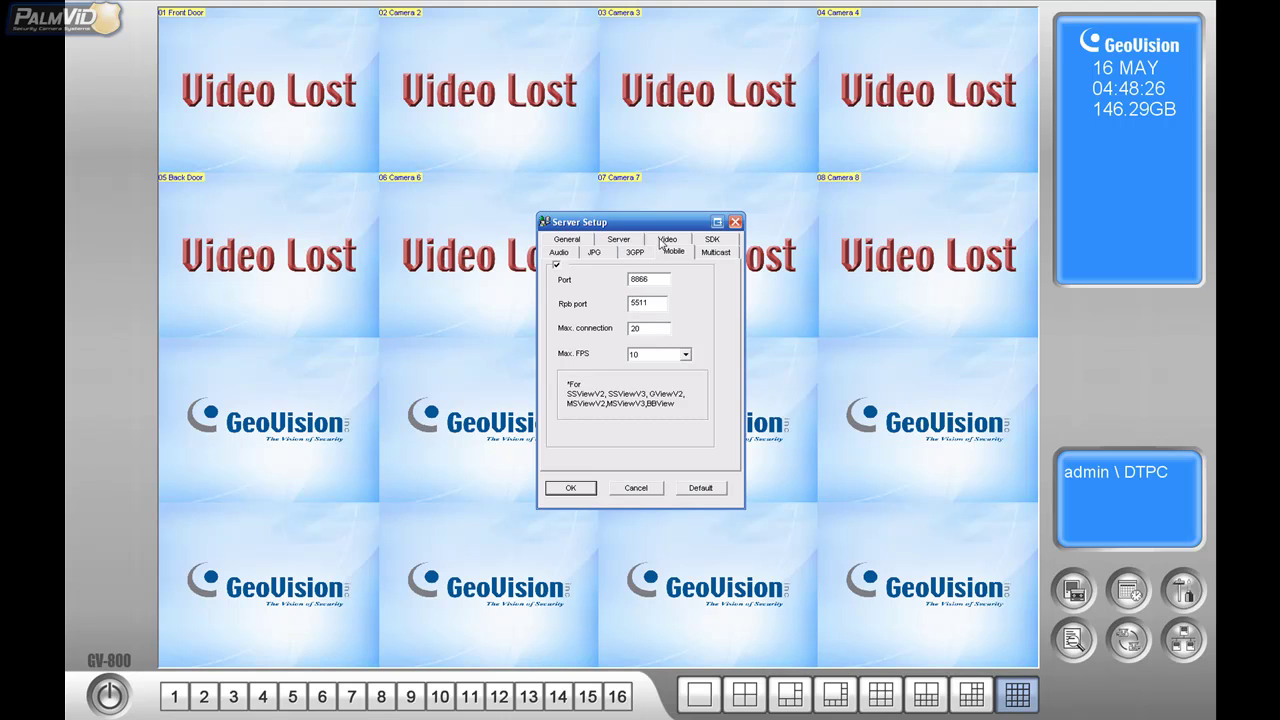
Turn on Create JPEG/GIF file(s), keeping JPEG quality at 25, and save the settings
click(597, 255)
click(572, 286)
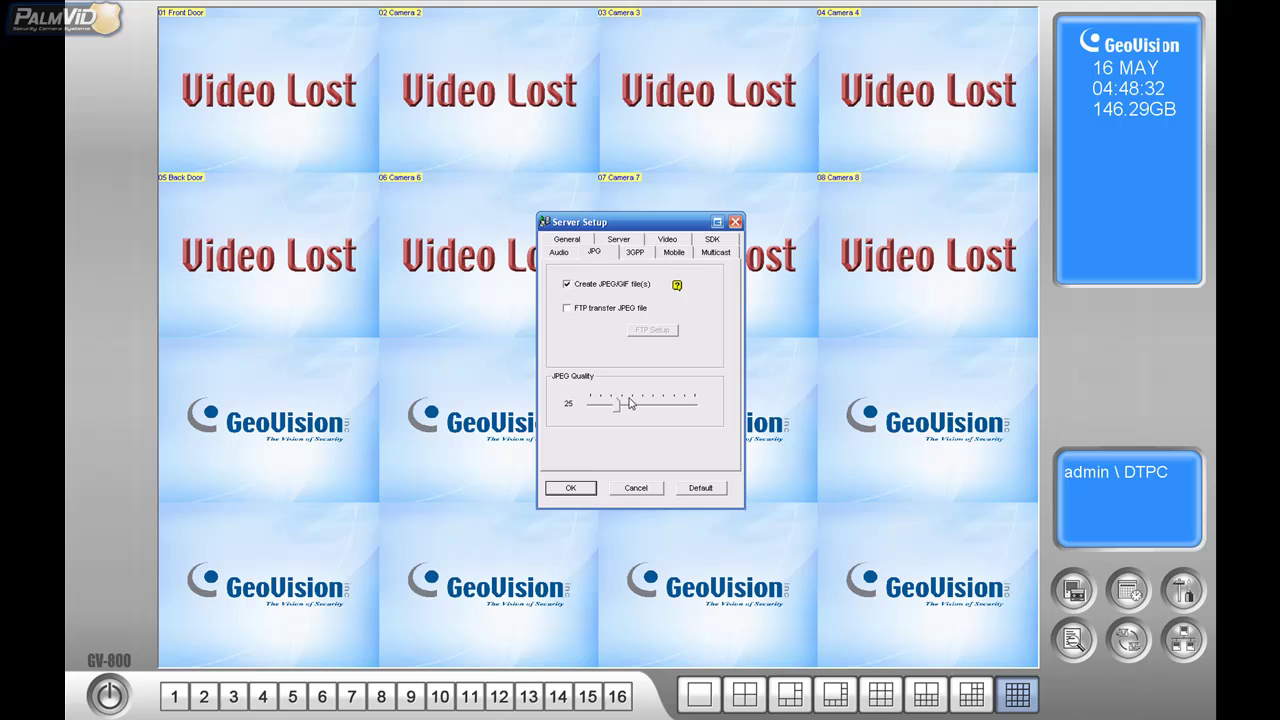
click(578, 491)
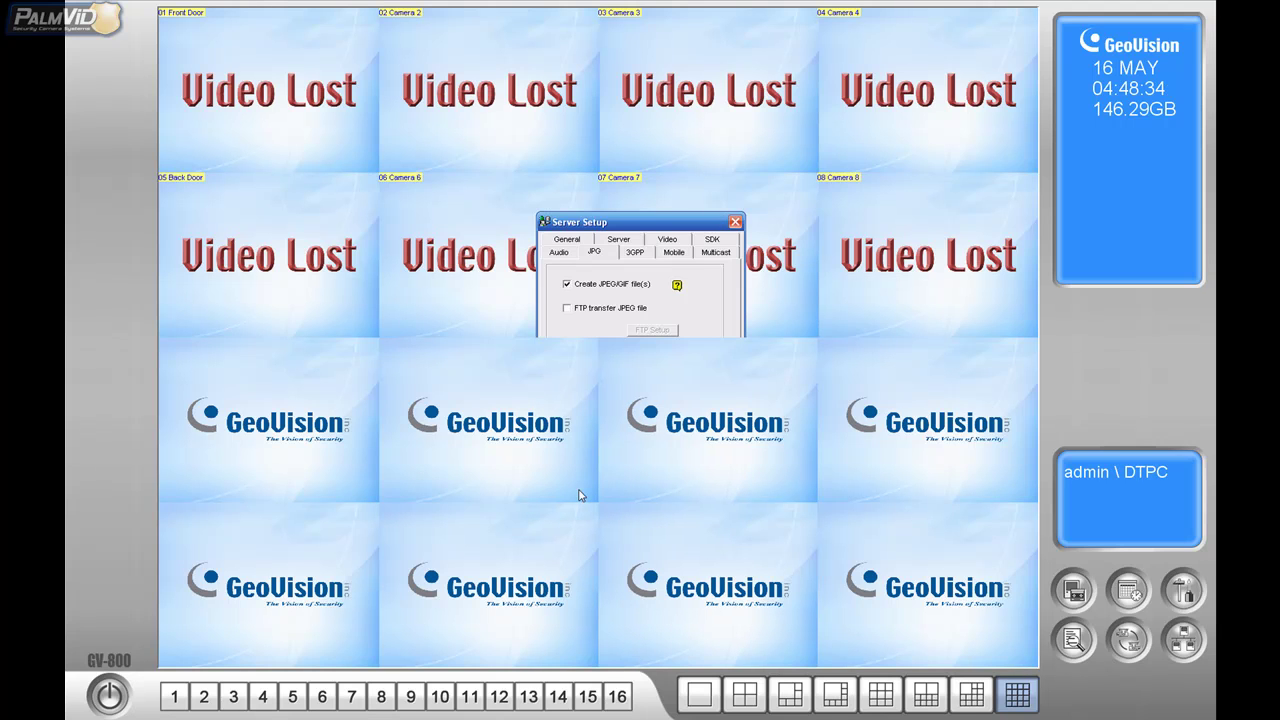